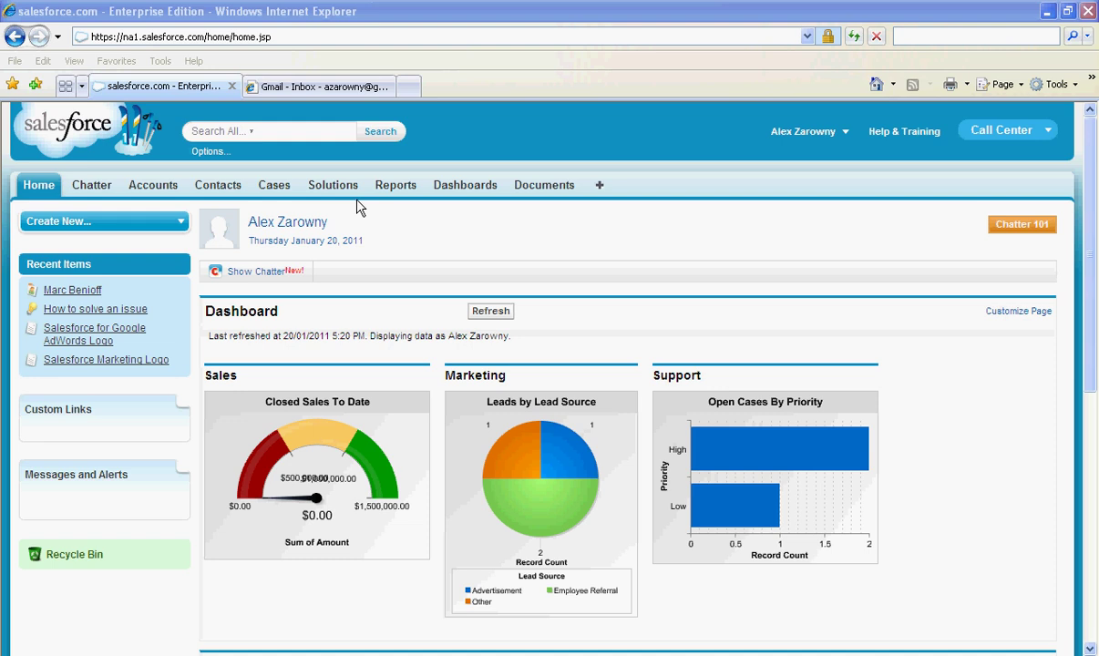
Navigate from Setup through Customize > Self-Service > Self-Service Portal to its Settings page
click(805, 134)
click(791, 181)
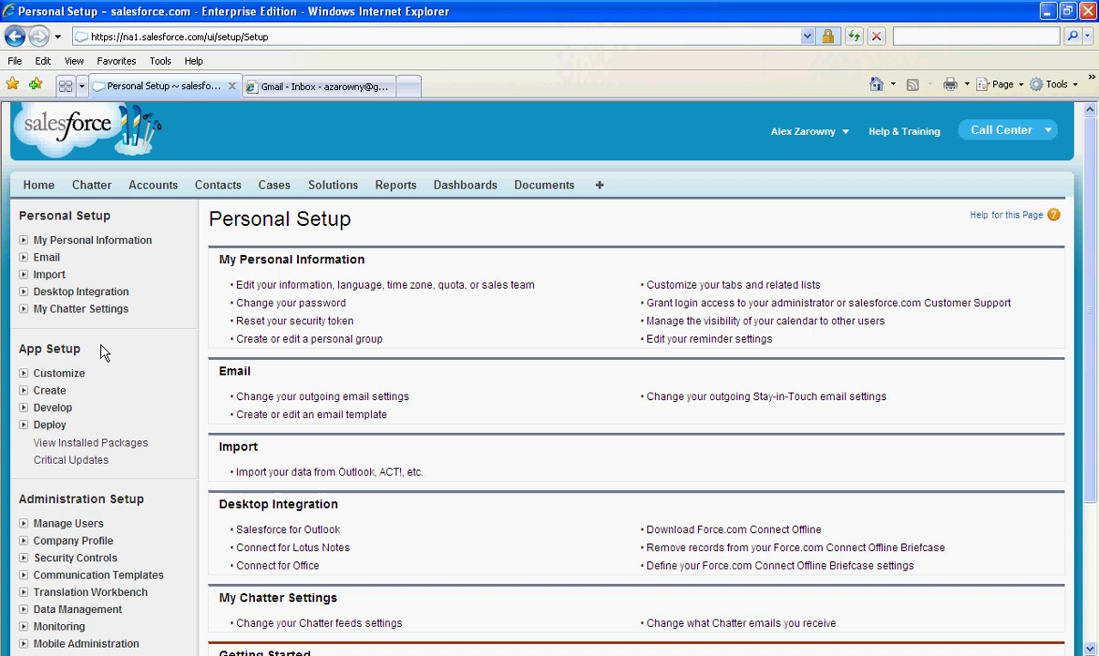
click(23, 373)
scroll(164, 497, down, 3)
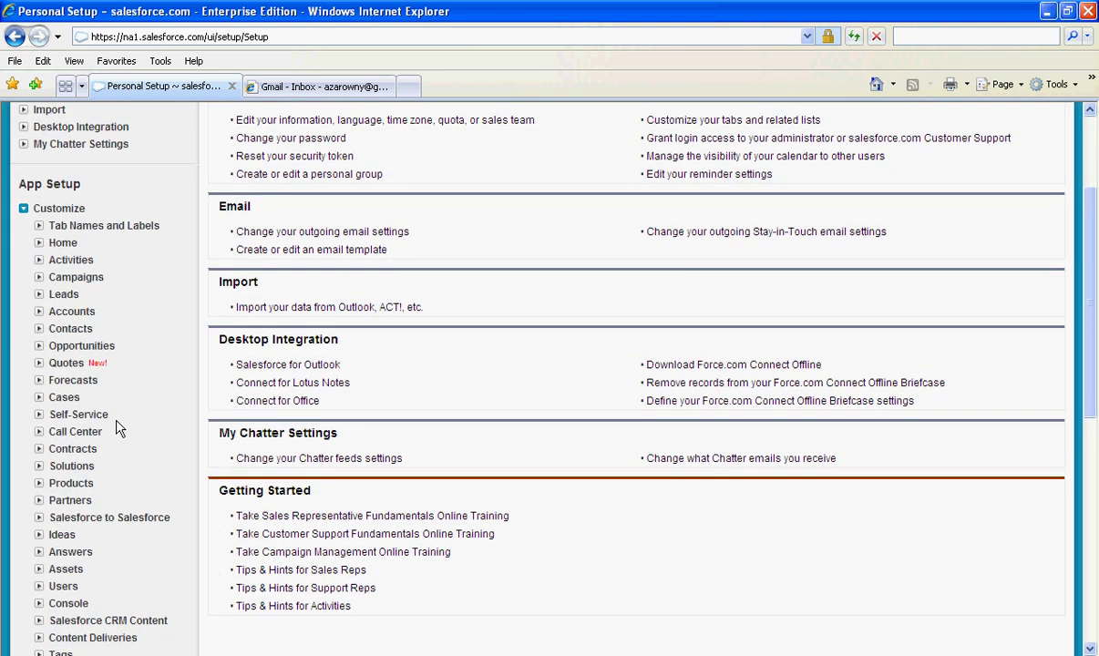
double_click(72, 416)
click(38, 415)
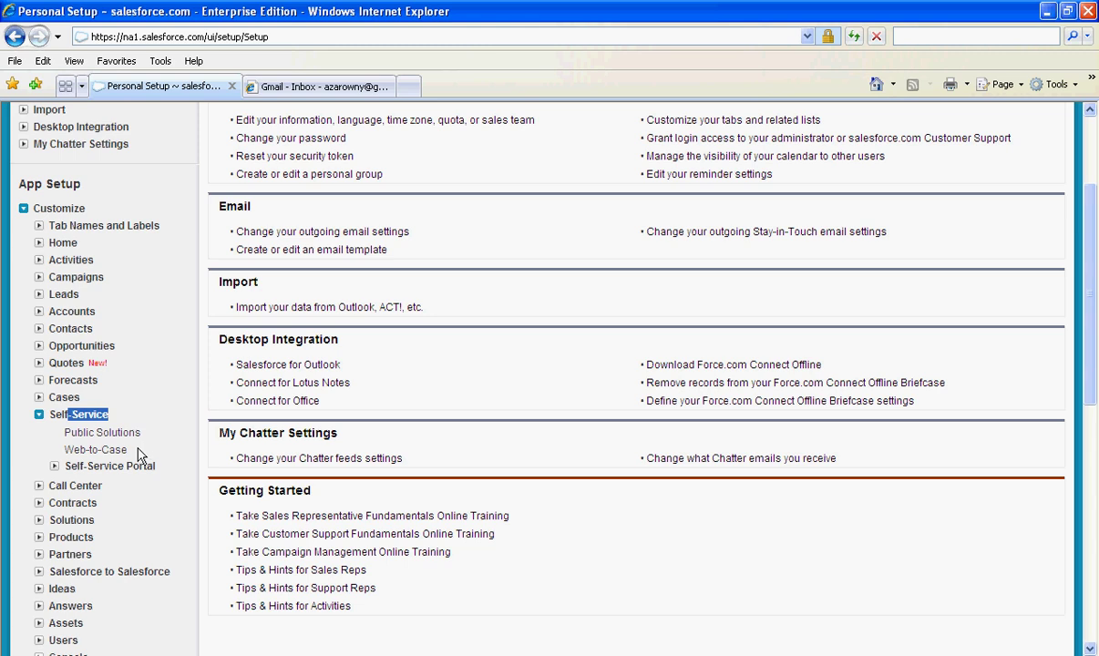
click(54, 465)
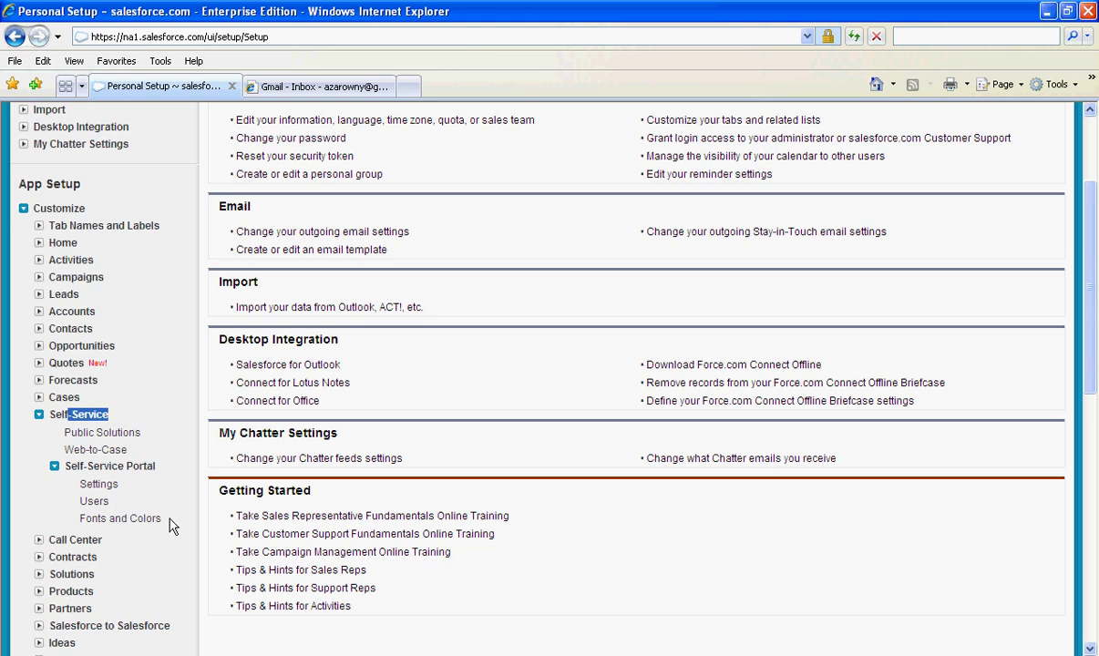
click(107, 488)
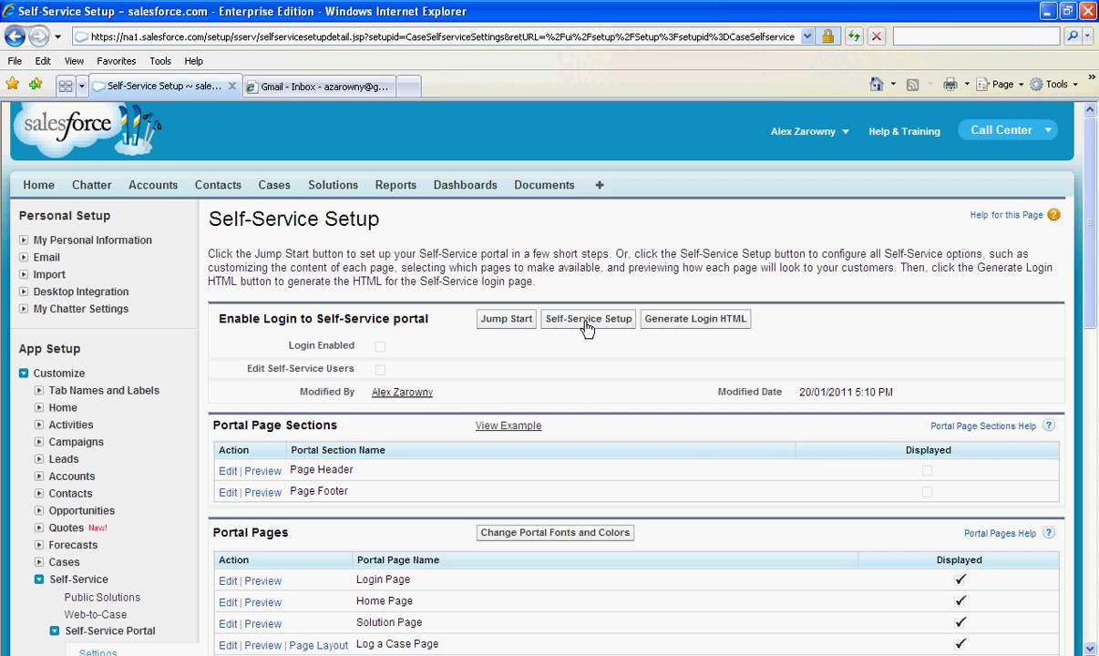
Enable Login and Edit Self-Service Users, set Default Case Origin to Web, and enable Solution Browsing
click(587, 321)
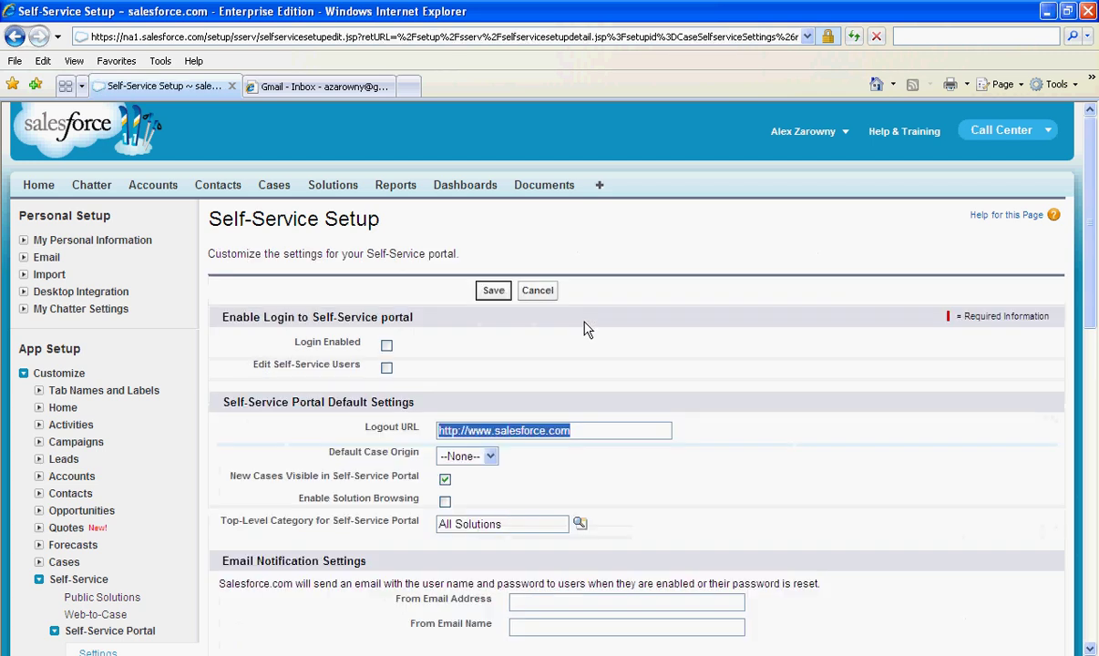
click(387, 346)
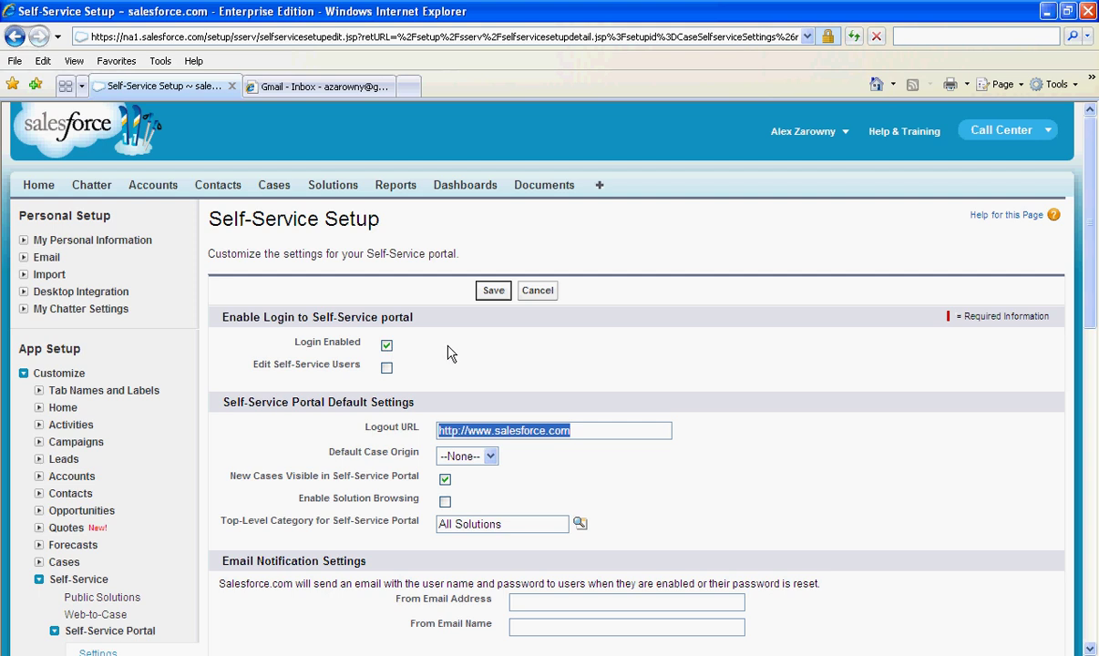
click(388, 368)
click(489, 457)
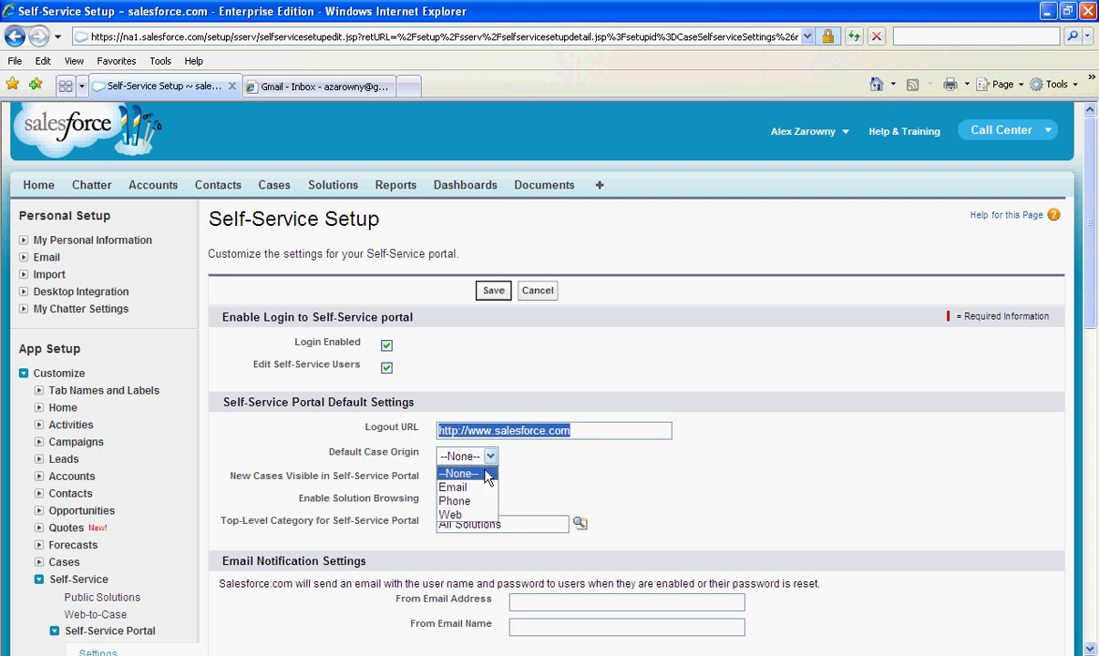
click(476, 516)
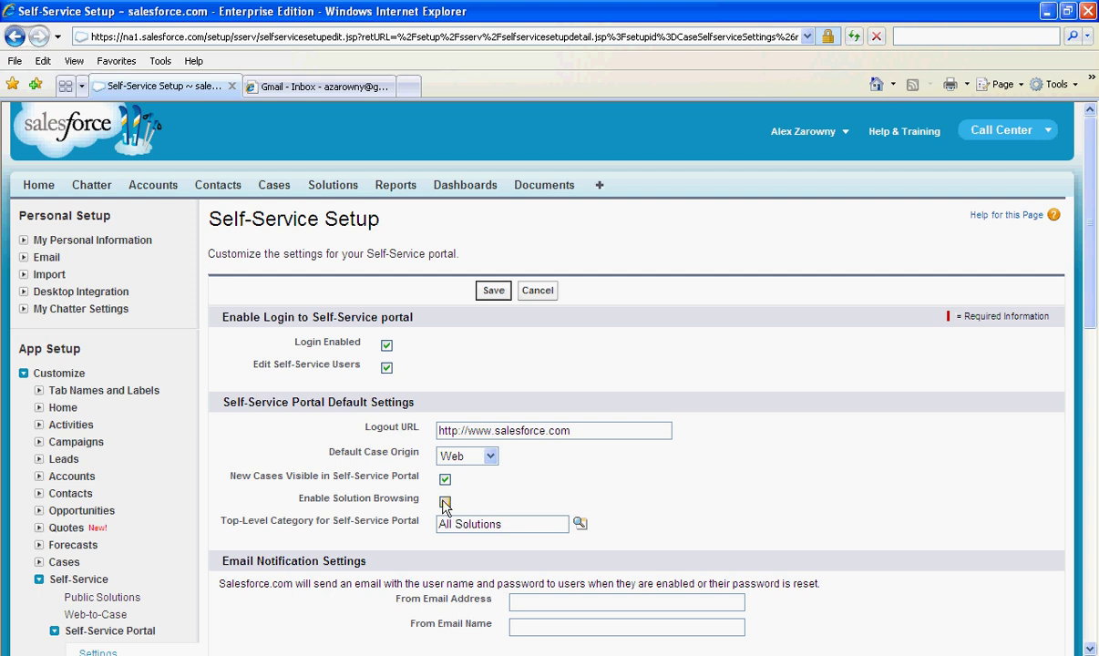
click(445, 501)
Enter the support sender e-mail address and set the From Email Name to 'Support Team'
scroll(524, 497, down, 5)
click(536, 272)
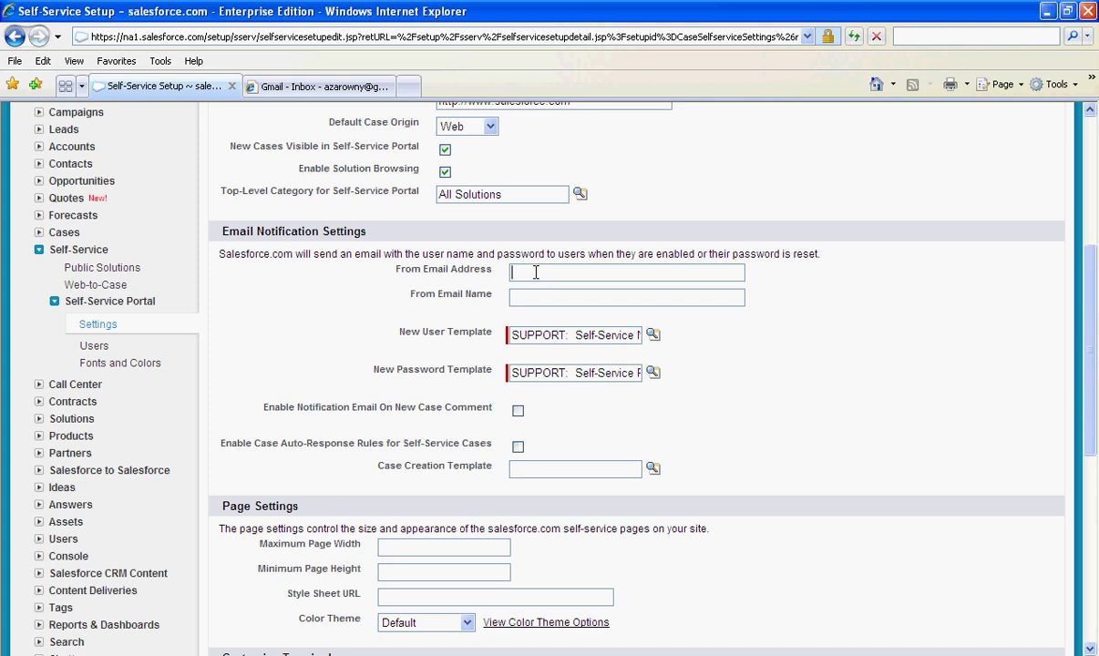
key(Tab)
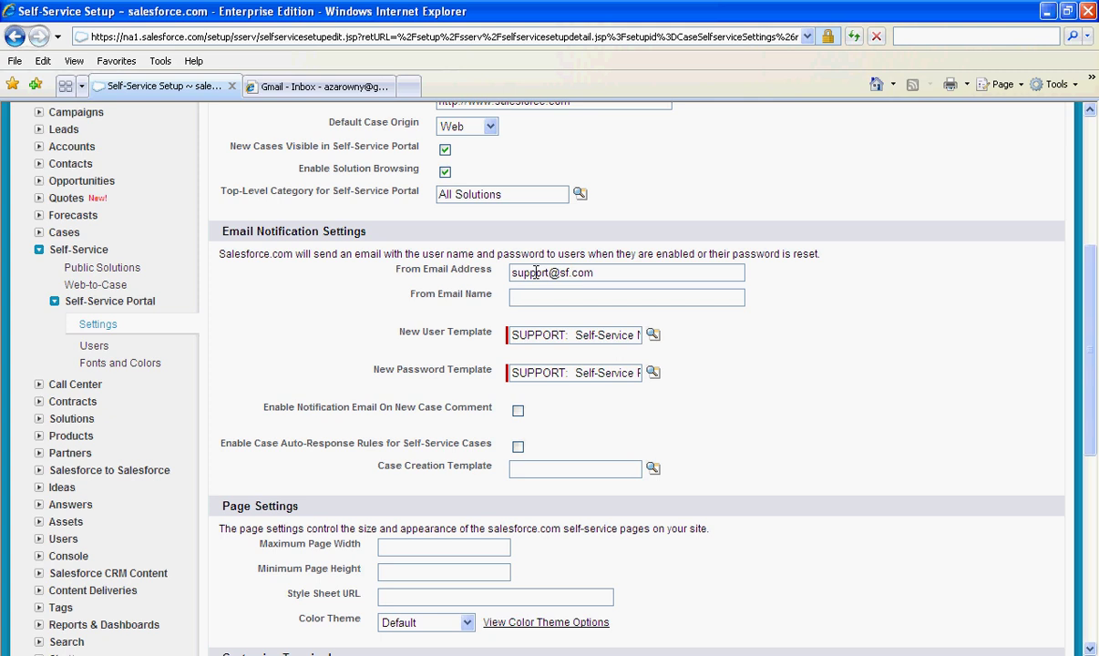
text(Support Team)
Enable notification e-mails on new case comments and case auto-response rules
click(517, 411)
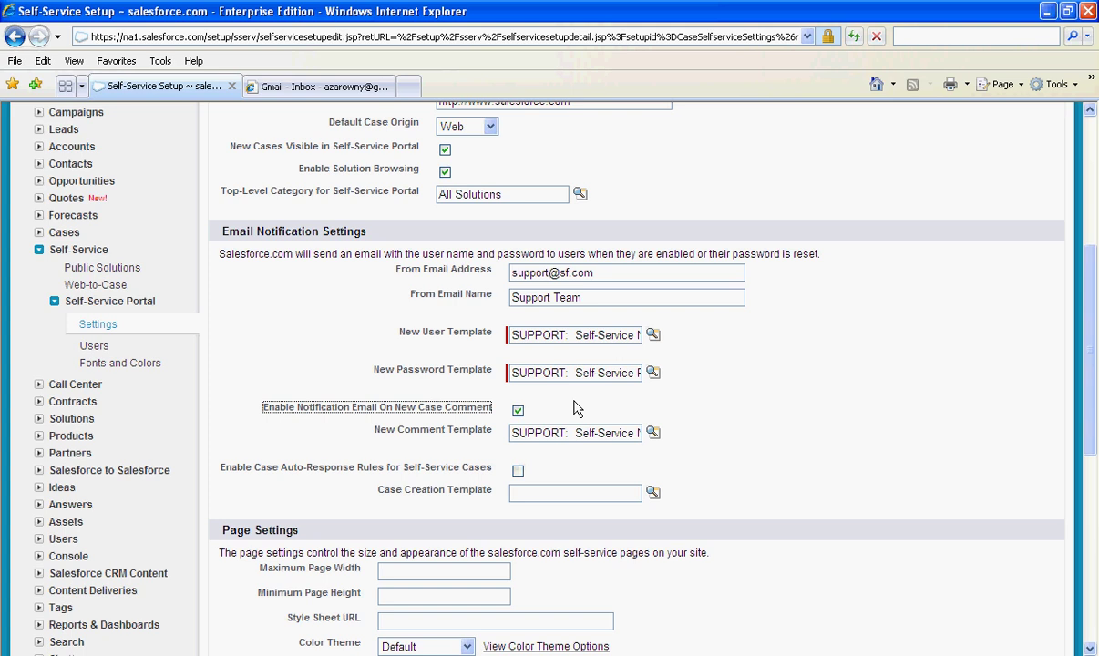
click(517, 471)
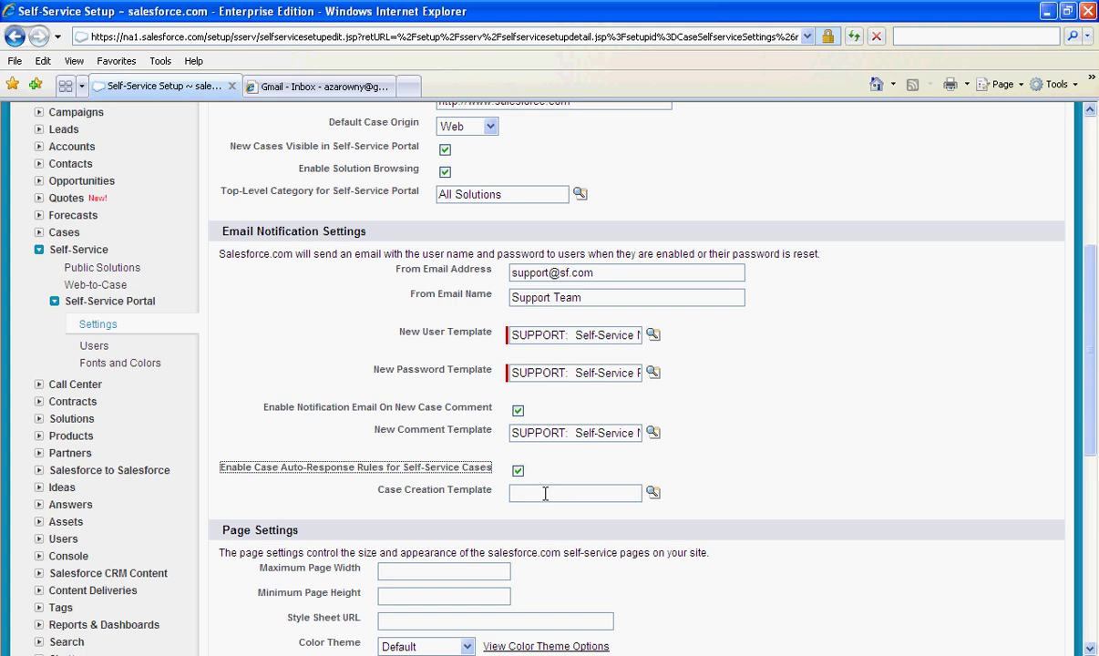
click(542, 527)
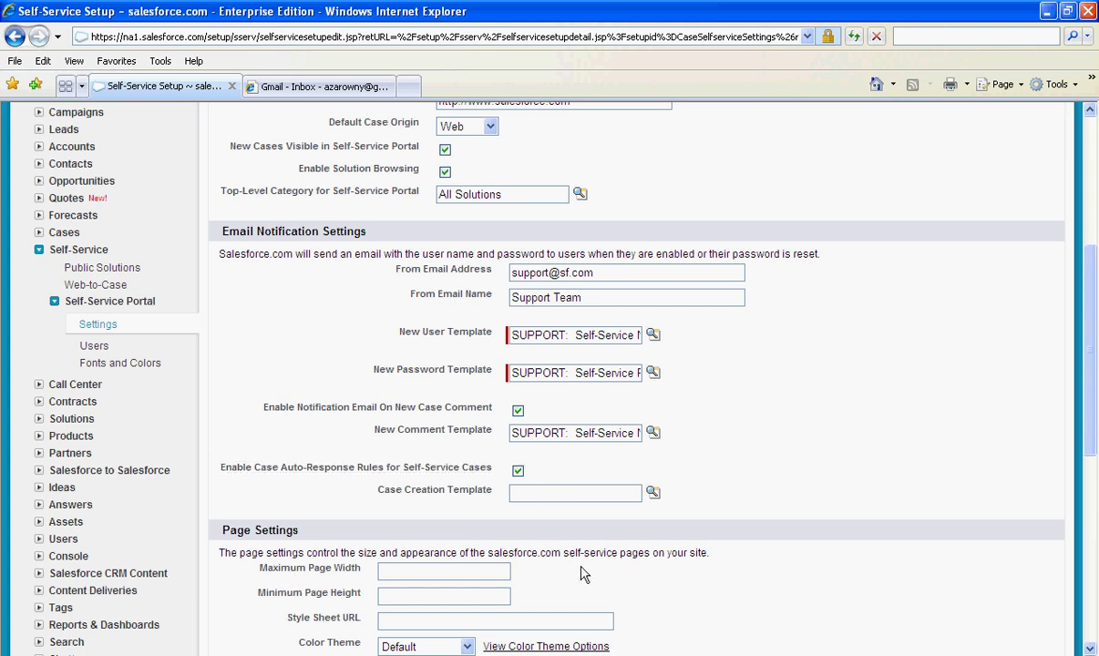
scroll(583, 574, down, 3)
scroll(583, 574, down, 2)
Save the Self-Service Setup form with page size and terminology fields left blank
click(399, 321)
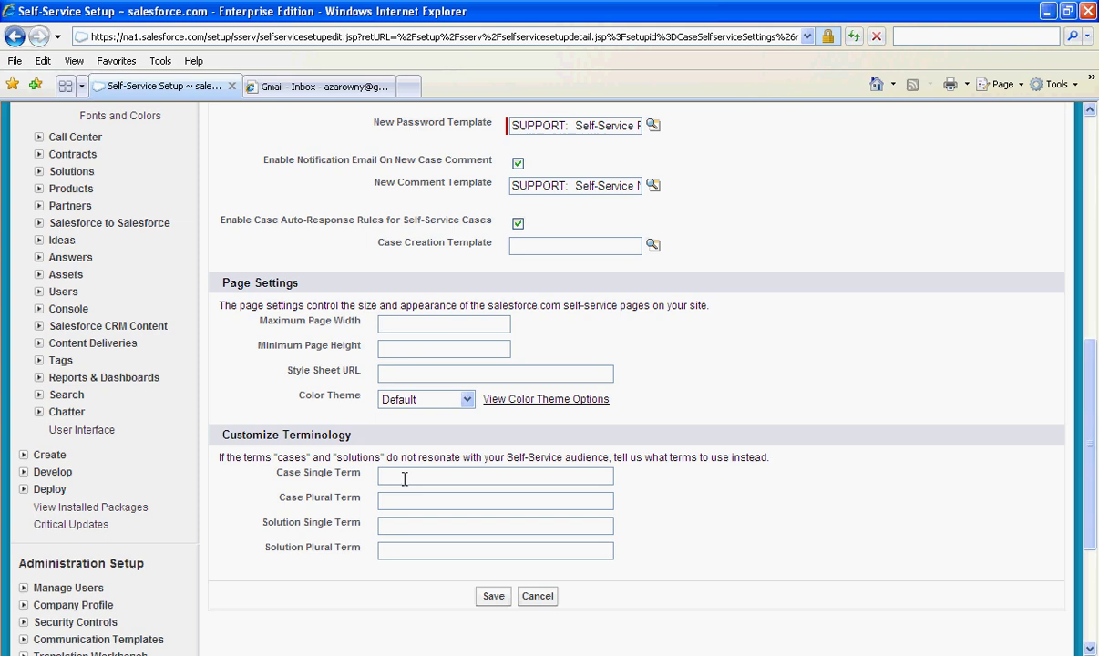
click(495, 599)
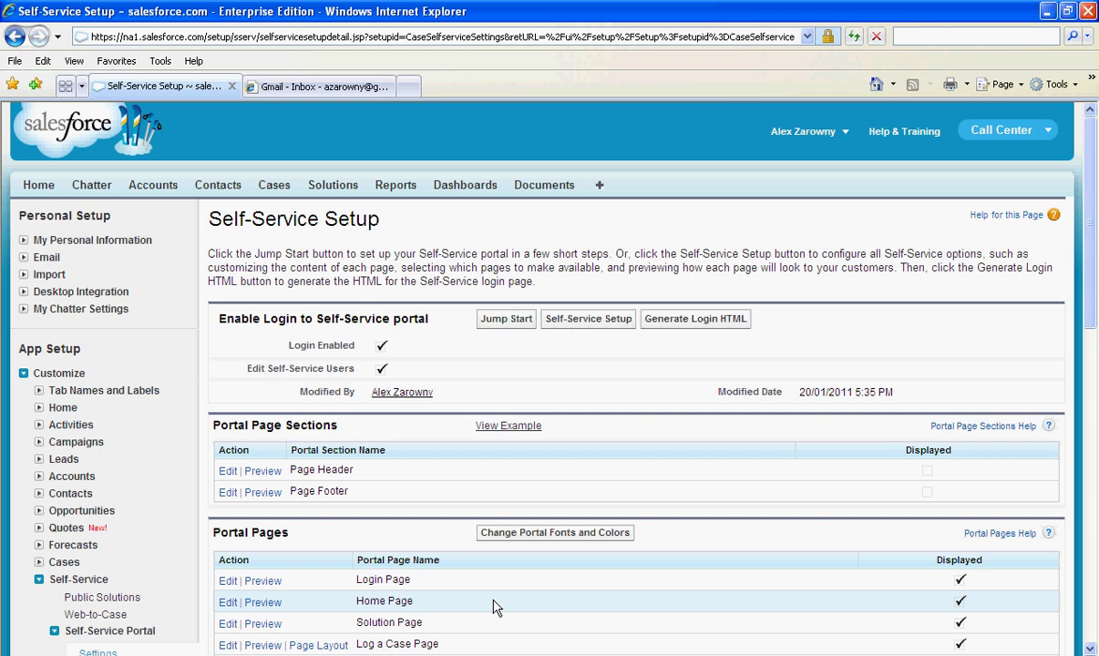
Open the Self-Service Users list and start enabling new users from contacts
scroll(492, 601, down, 2)
click(100, 595)
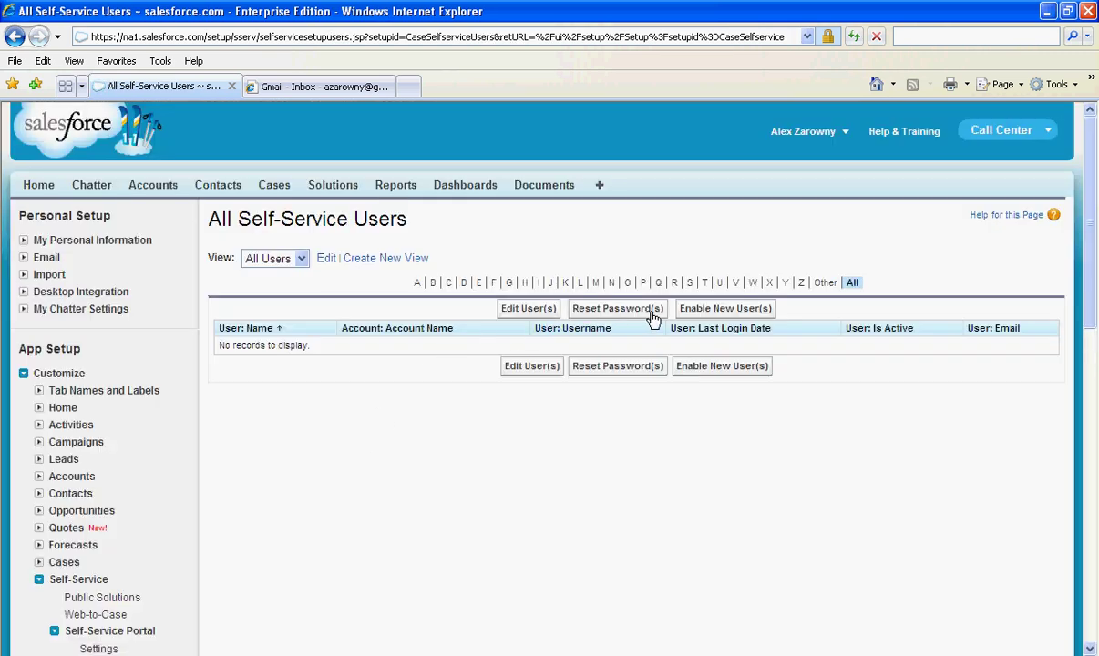
click(722, 309)
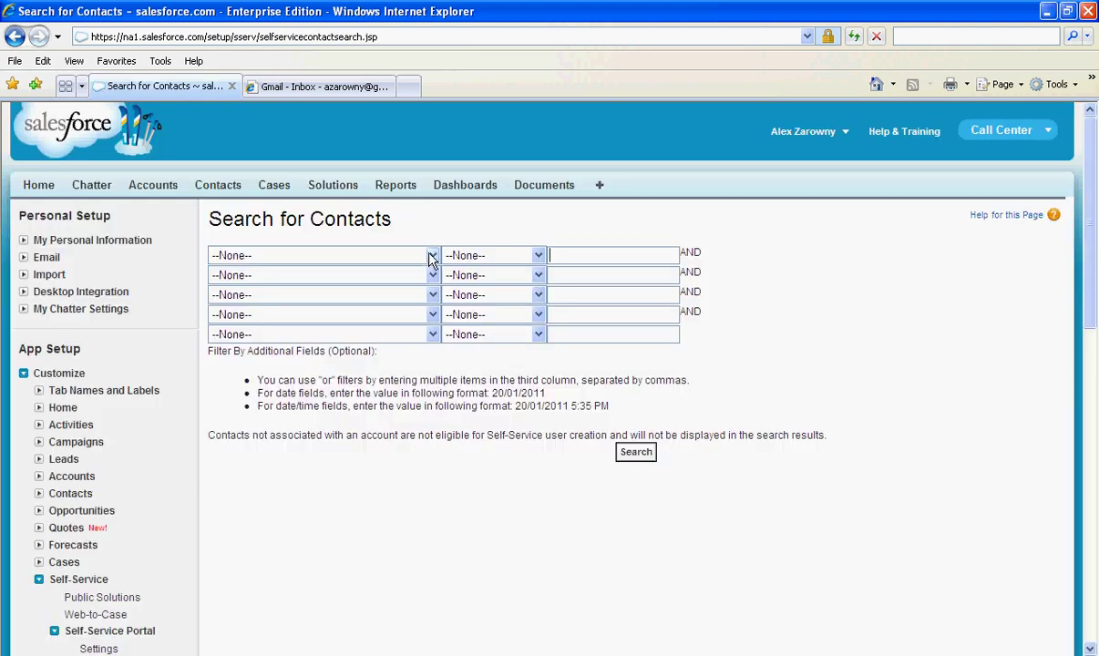
Search contacts whose First Name contains the customer's first name and select the result
click(432, 255)
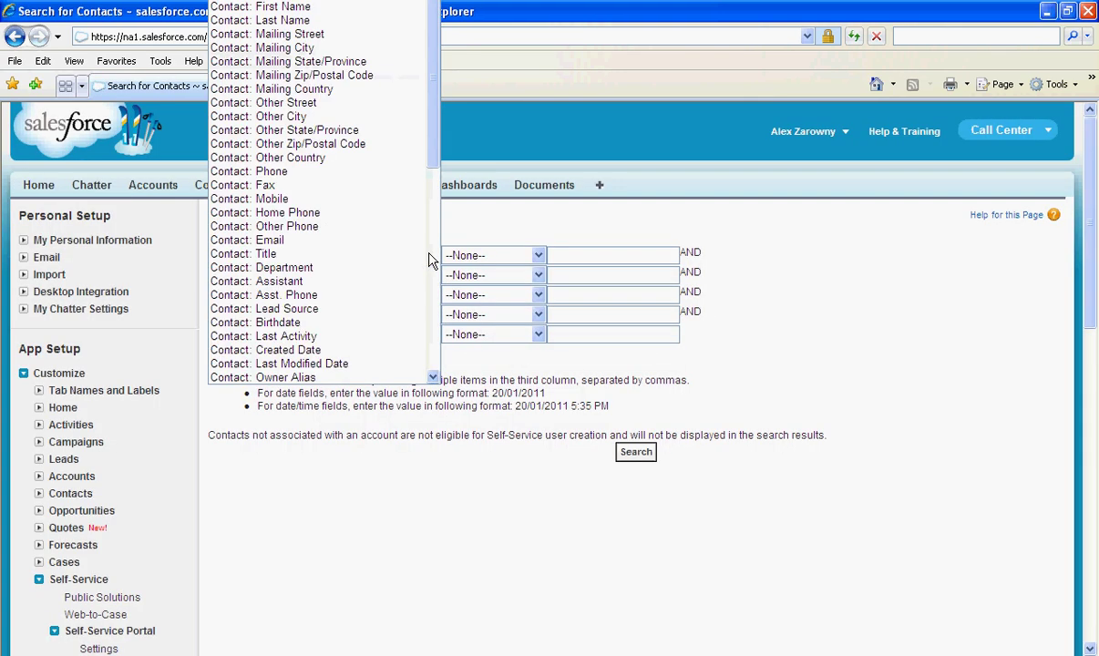
click(350, 8)
click(535, 255)
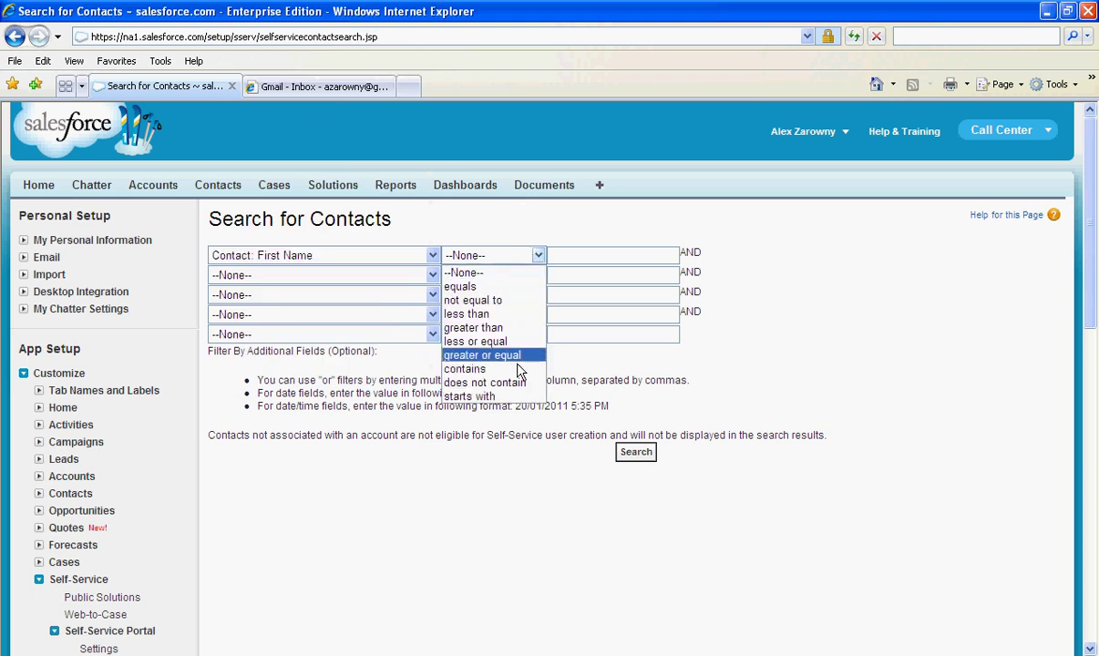
click(492, 369)
click(572, 255)
text(marc)
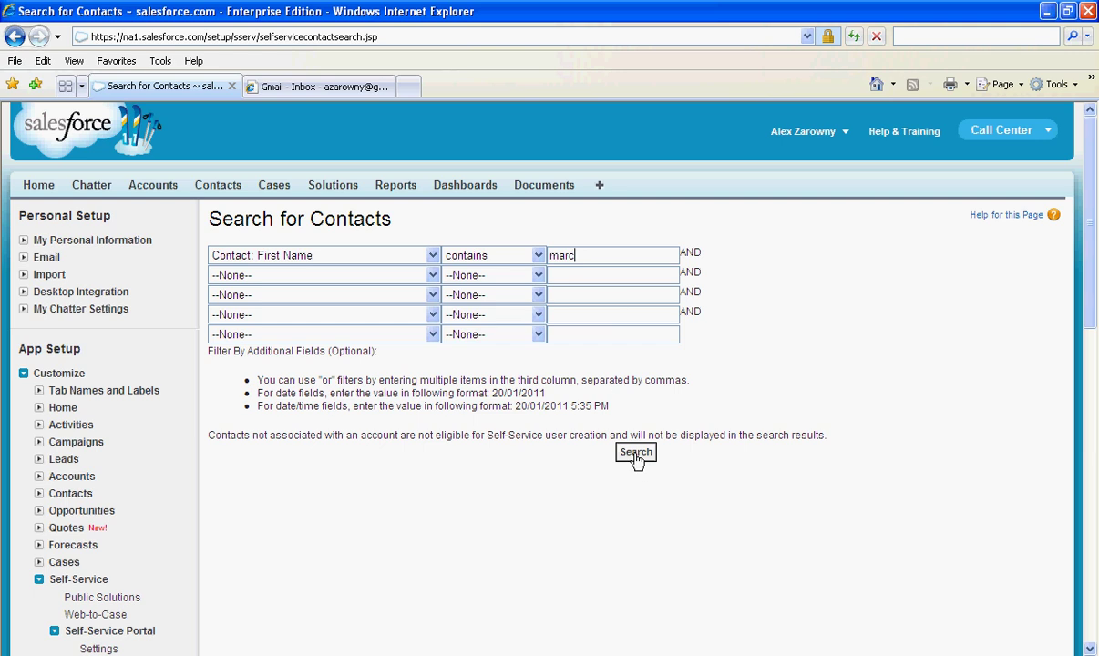
click(635, 453)
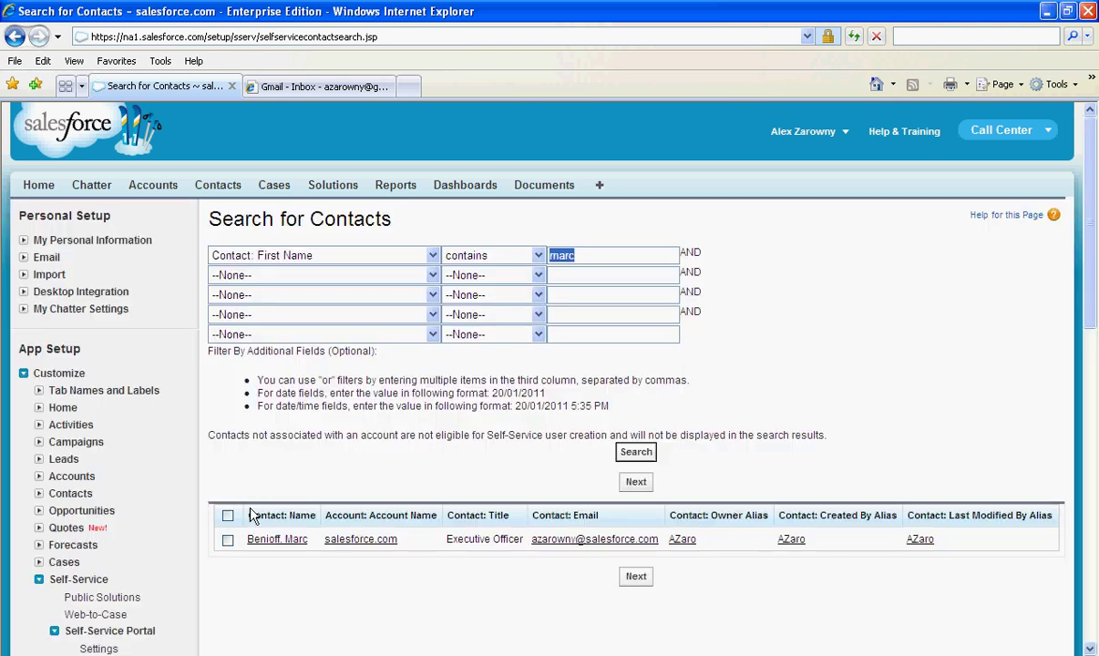
click(228, 539)
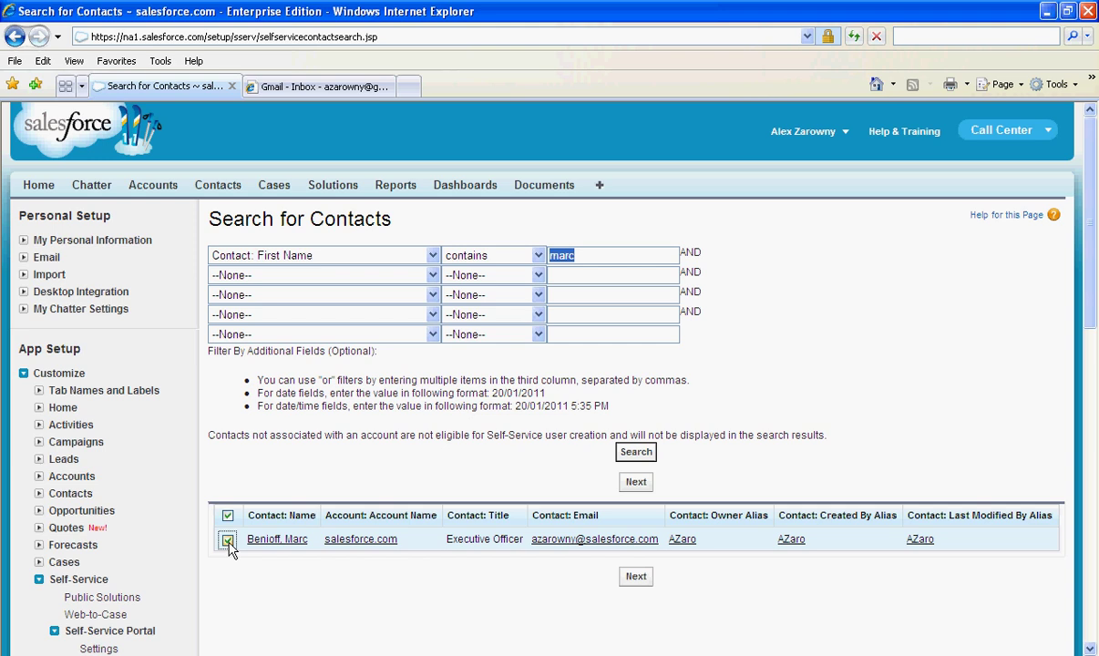
Enable the selected contact as a Self-Service Super User and save
click(632, 581)
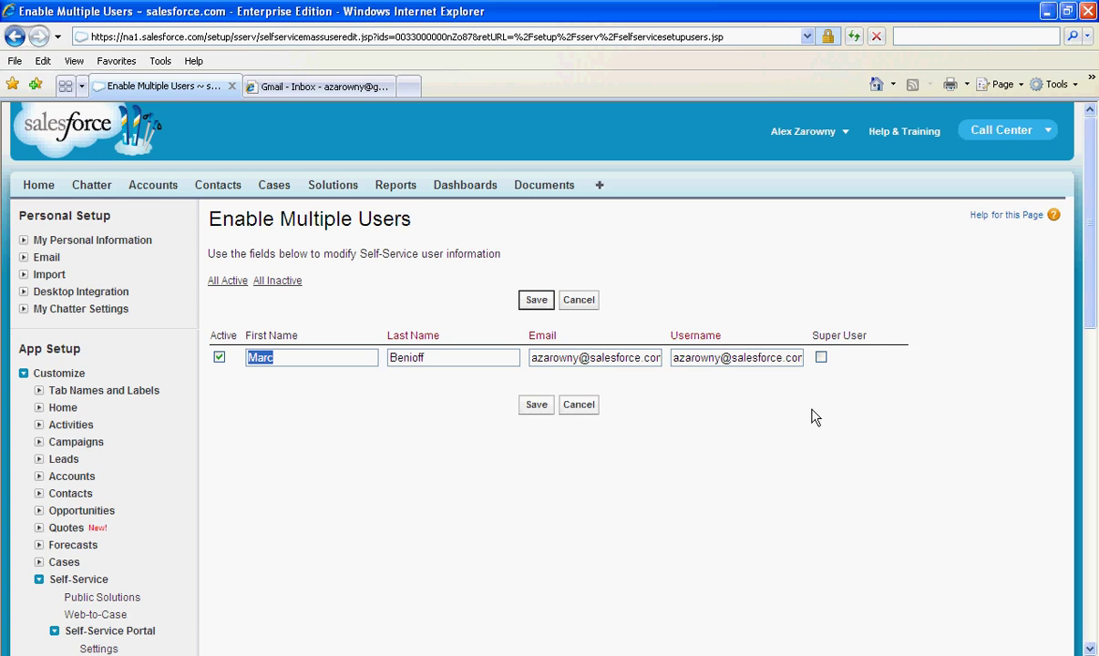
click(821, 358)
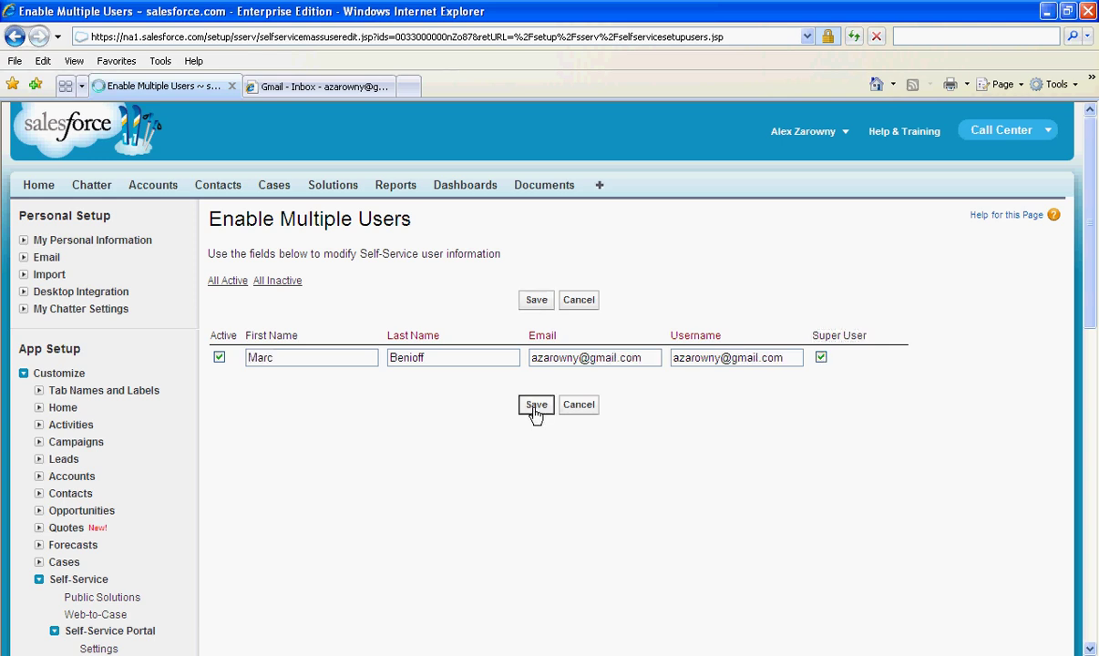
click(534, 407)
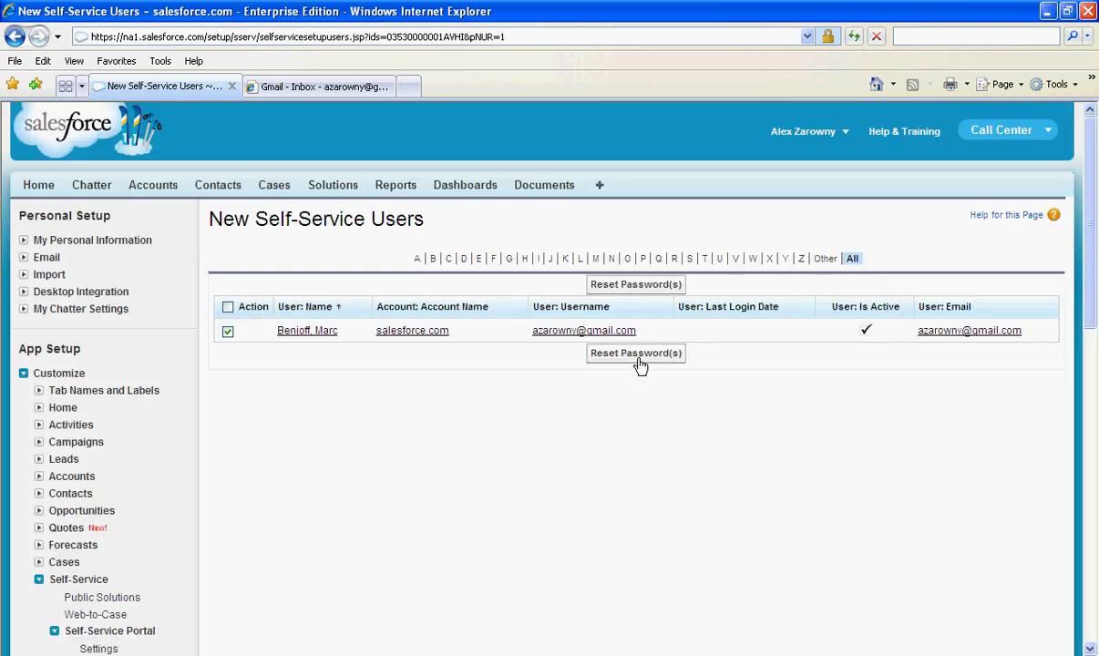
Reset the new user's portal password and switch to the Gmail inbox
click(641, 363)
click(522, 387)
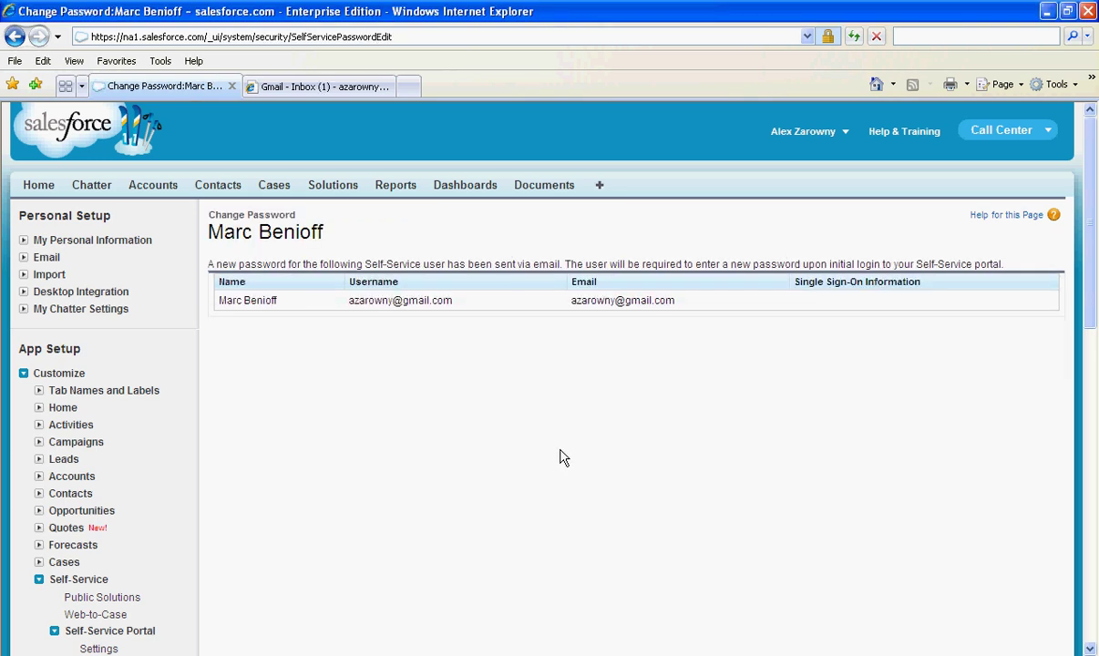
click(301, 87)
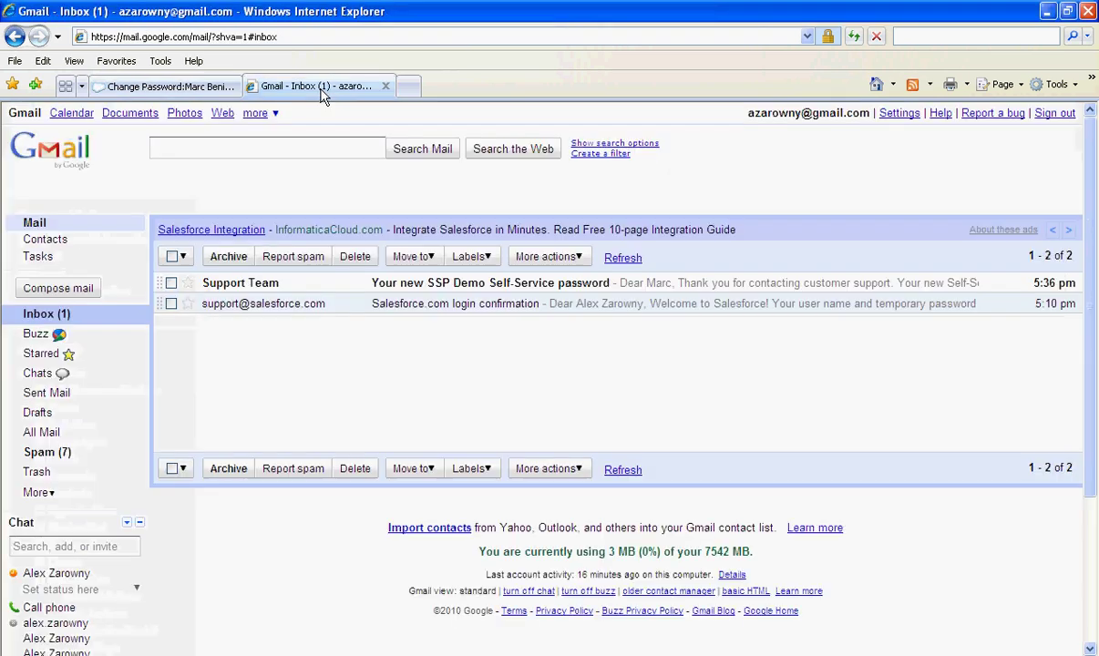
Read the 'Your new SSP Demo Self-Service password' e-mail, select the password, then return to Salesforce
click(258, 288)
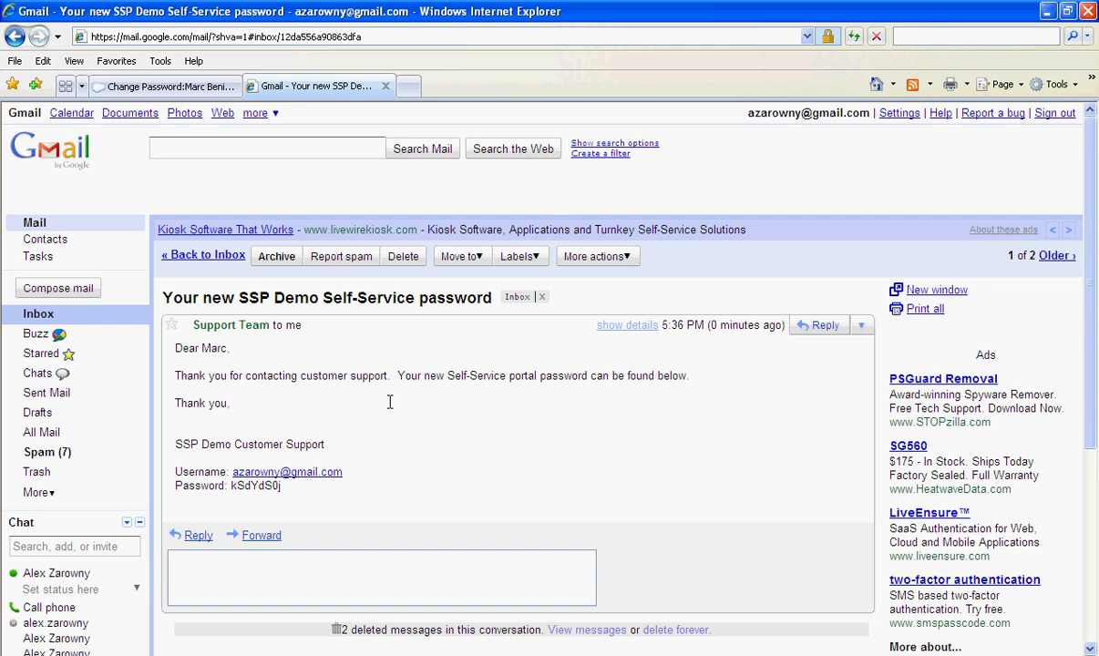
double_click(264, 488)
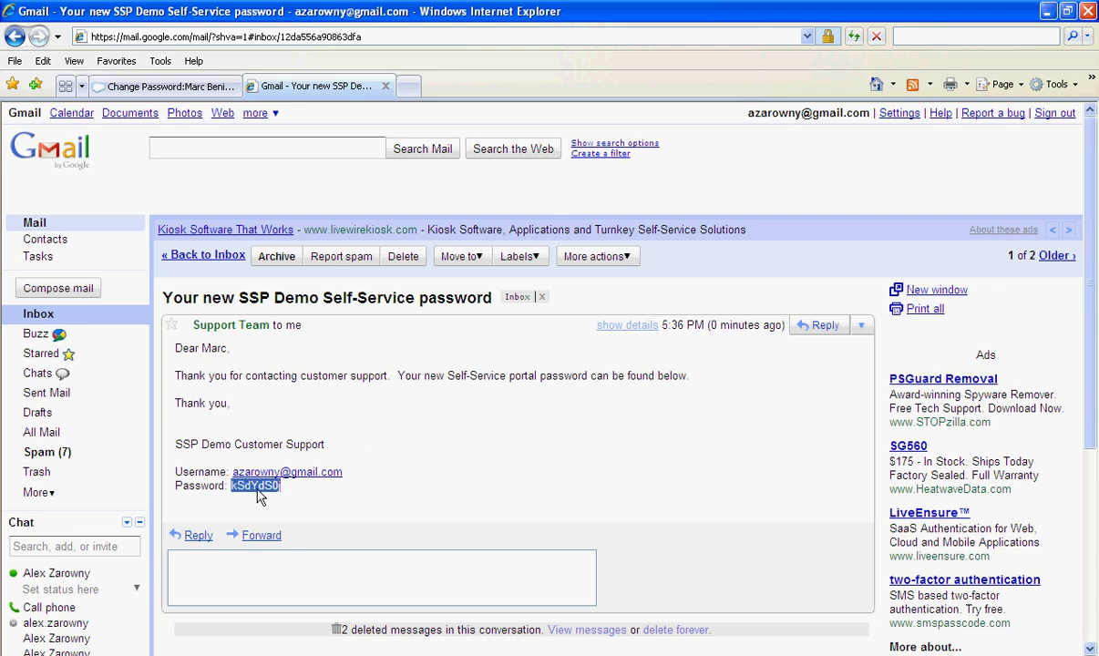
click(440, 444)
click(188, 89)
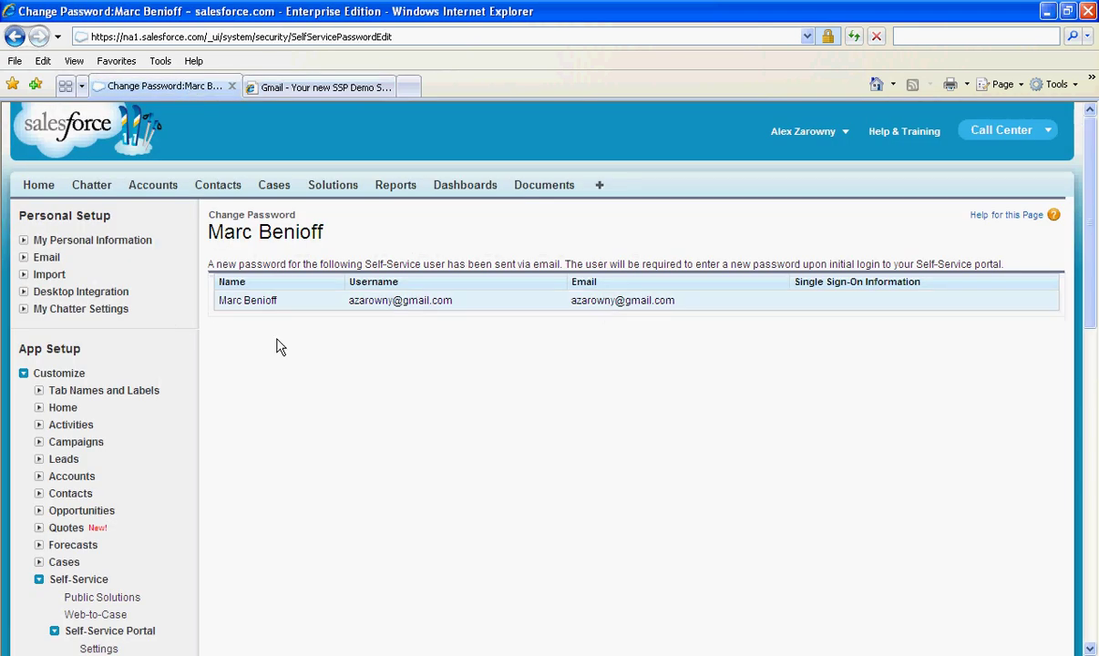
Generate the Self-Service login HTML and load its portal login URL in a new browser tab
click(98, 647)
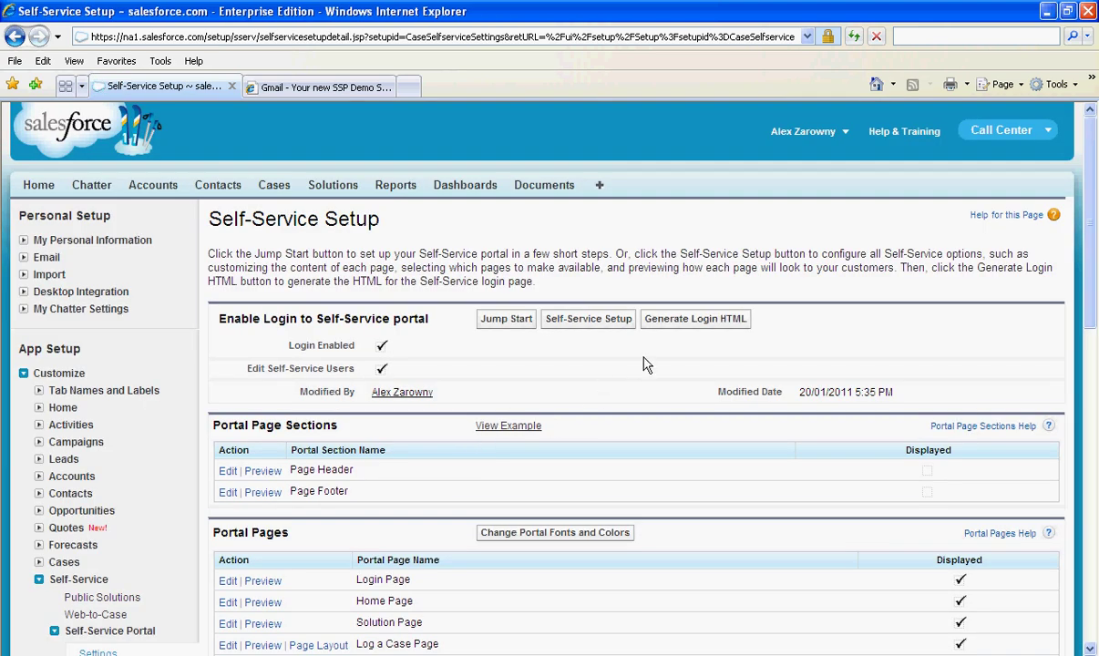
click(678, 321)
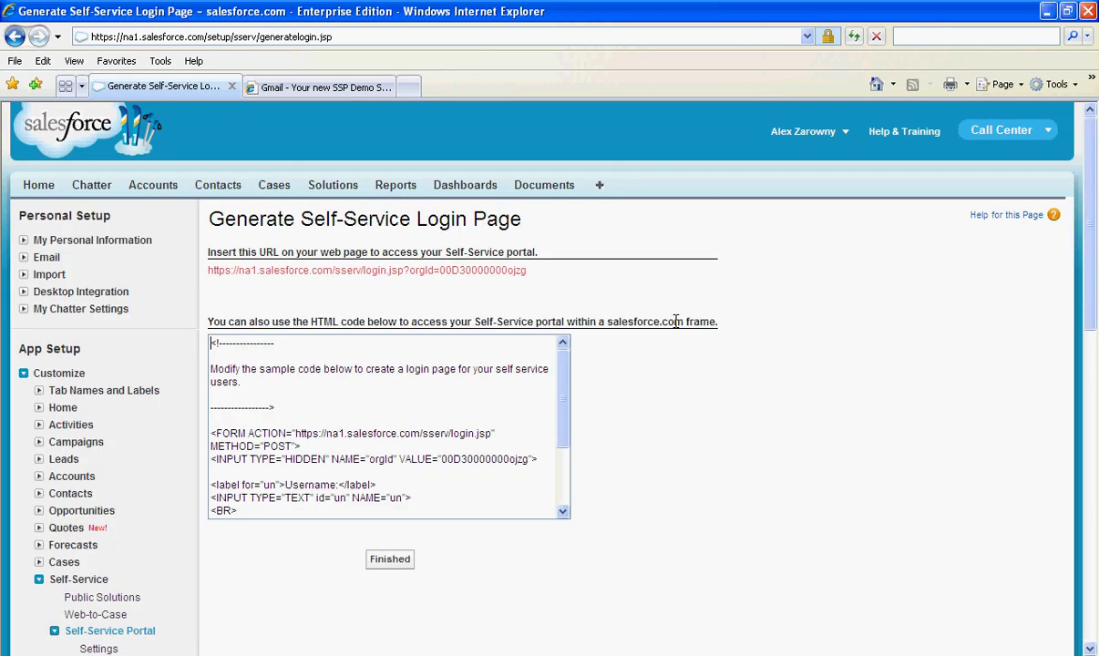
triple_click(286, 274)
key(ctrl+c)
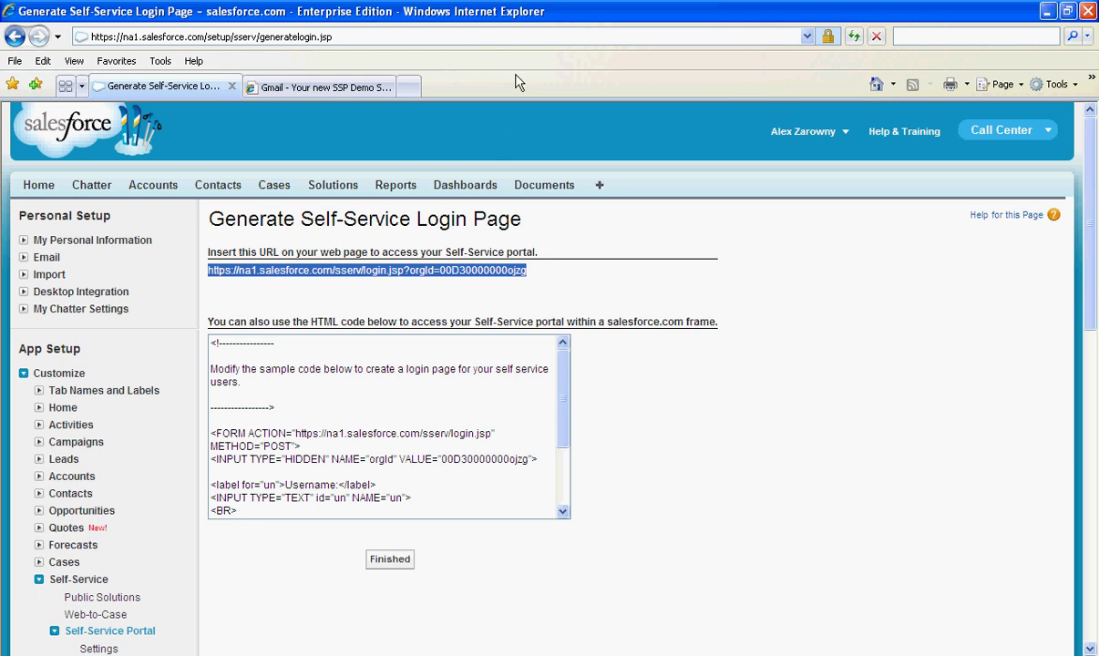
key(ctrl+t)
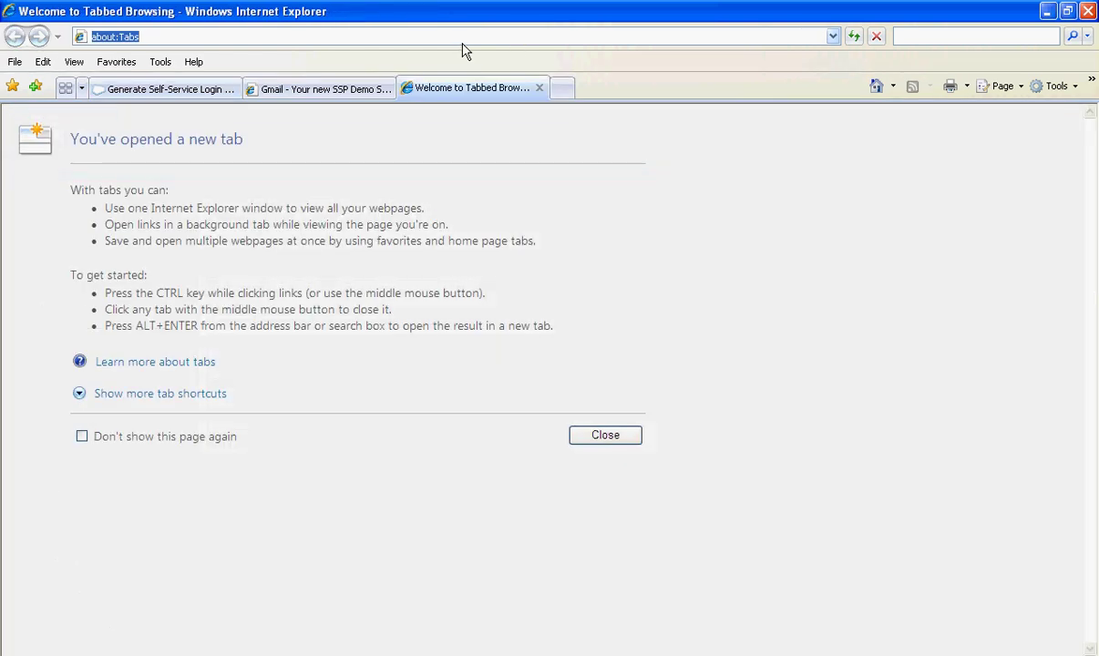
key(ctrl+v)
key(Return)
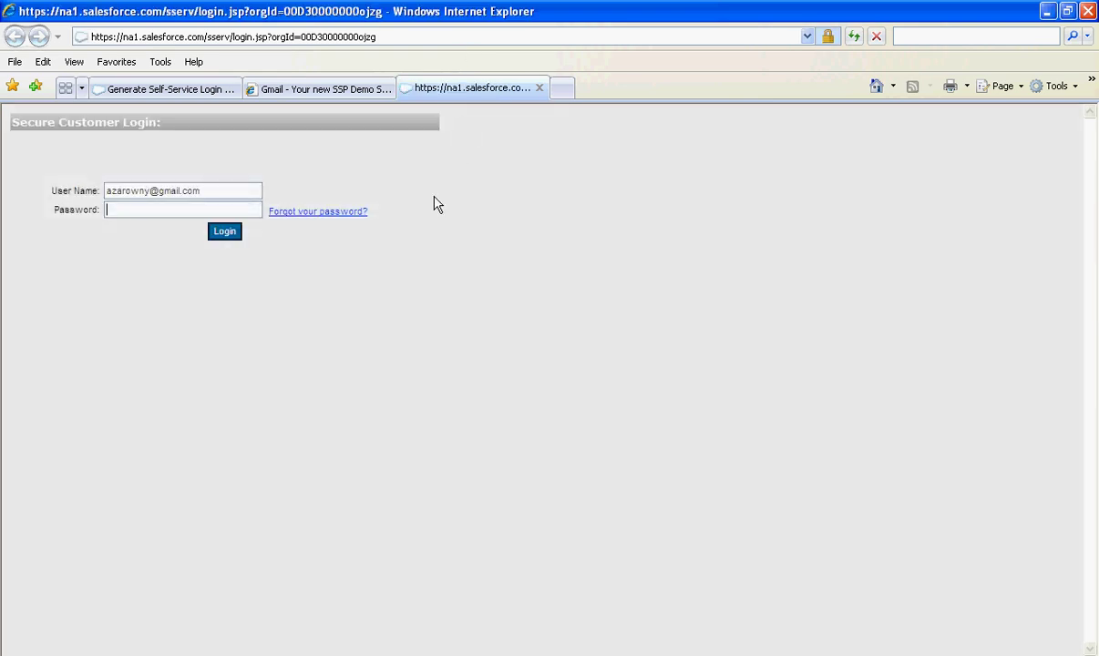
Log in with the emailed temporary password and replace it with a new password
click(328, 88)
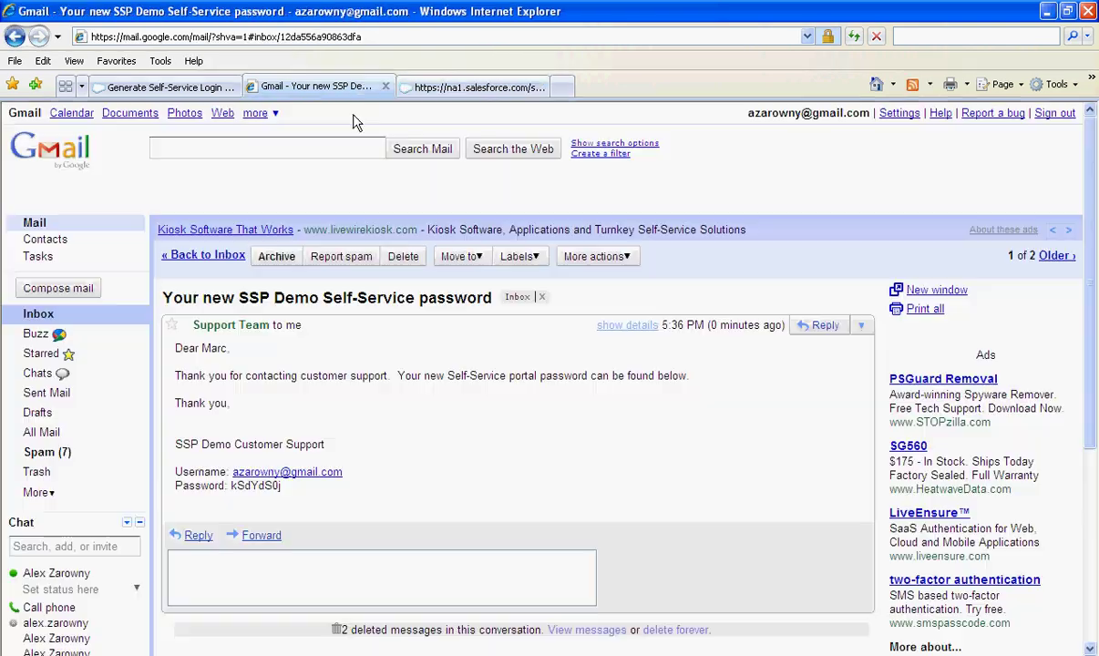
double_click(262, 485)
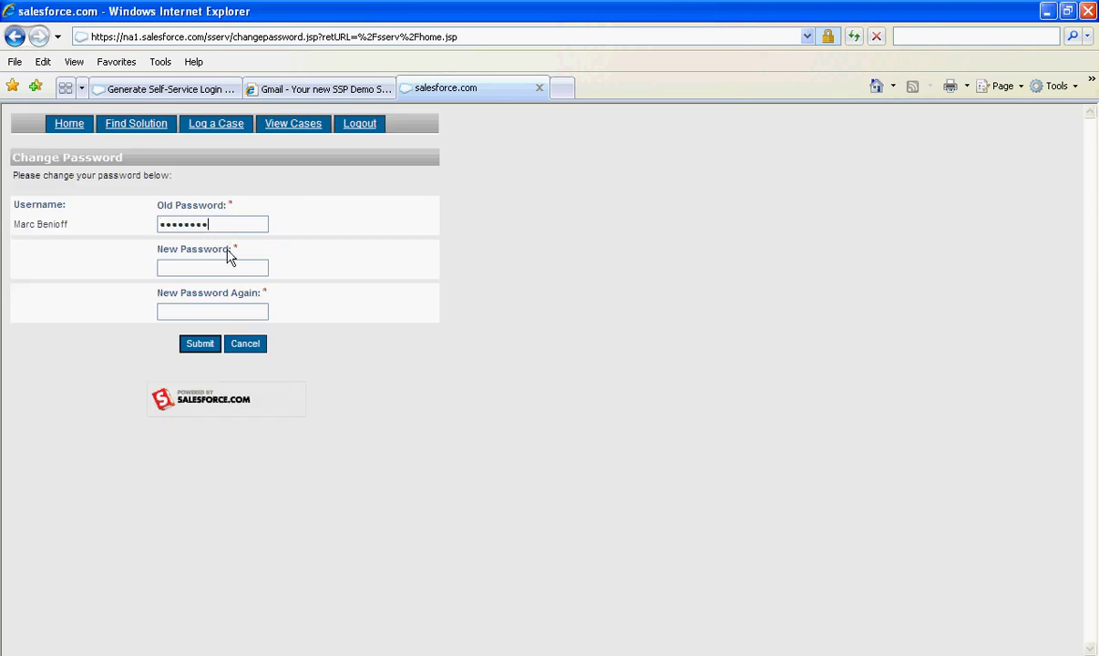
click(220, 262)
text(***********)
key(Tab)
text(***********)
click(200, 344)
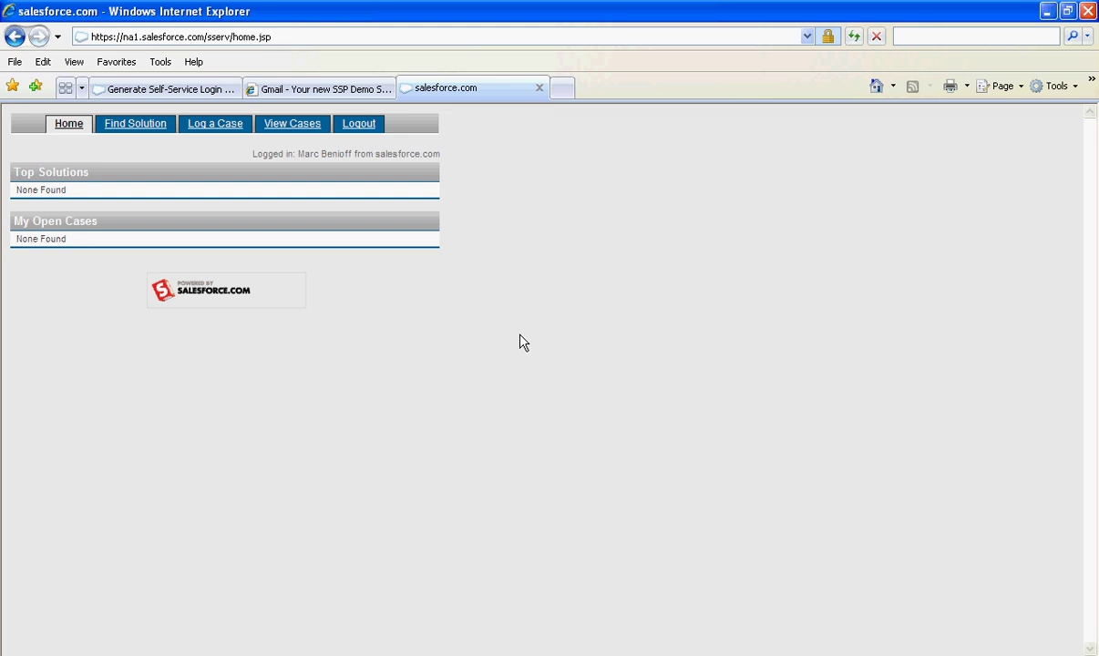
Browse the portal's Find Solution and Log a Case pages, then return to login generation
click(145, 127)
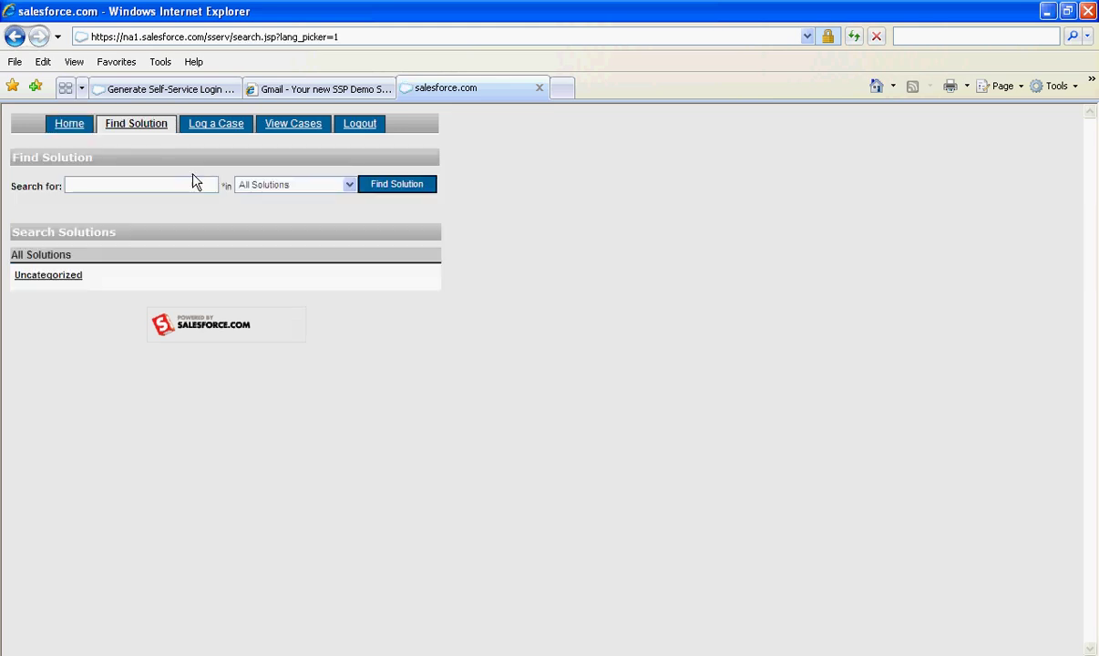
click(218, 125)
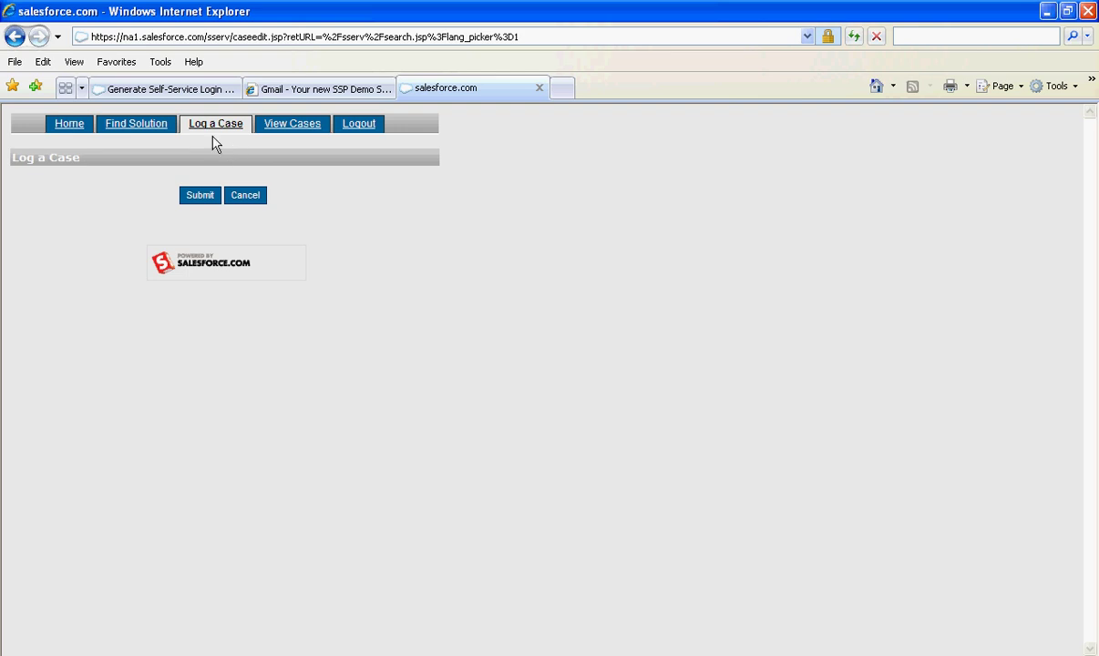
click(175, 95)
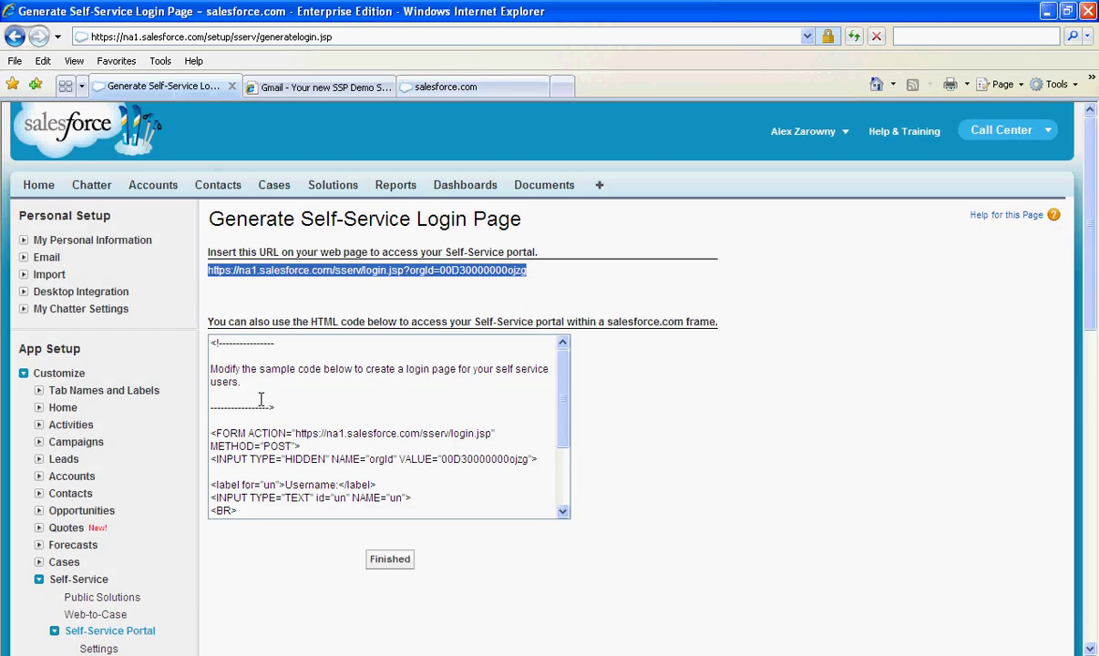
Finish login generation, enable the Home Page message and write 'Welcome to our SSP'
click(380, 563)
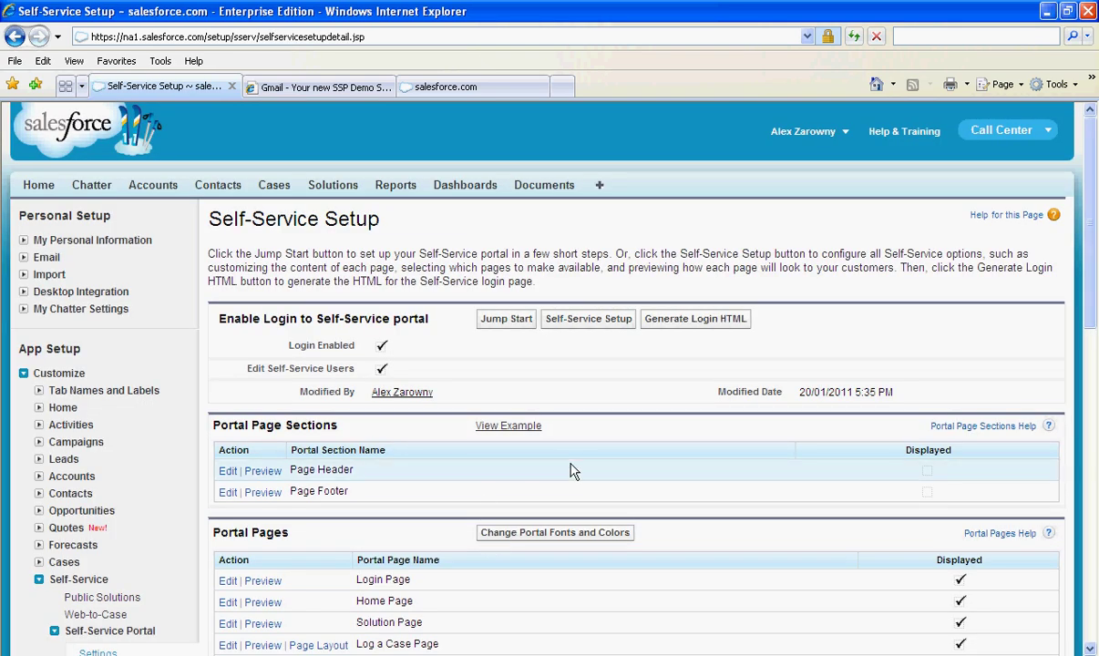
scroll(572, 470, down, 3)
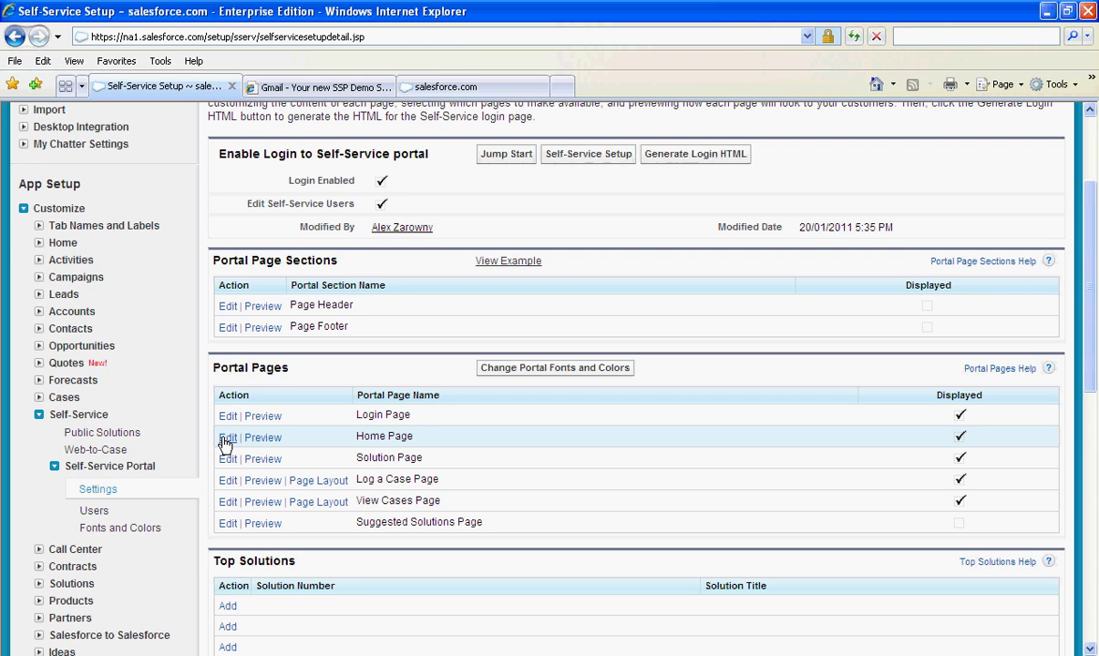
click(227, 438)
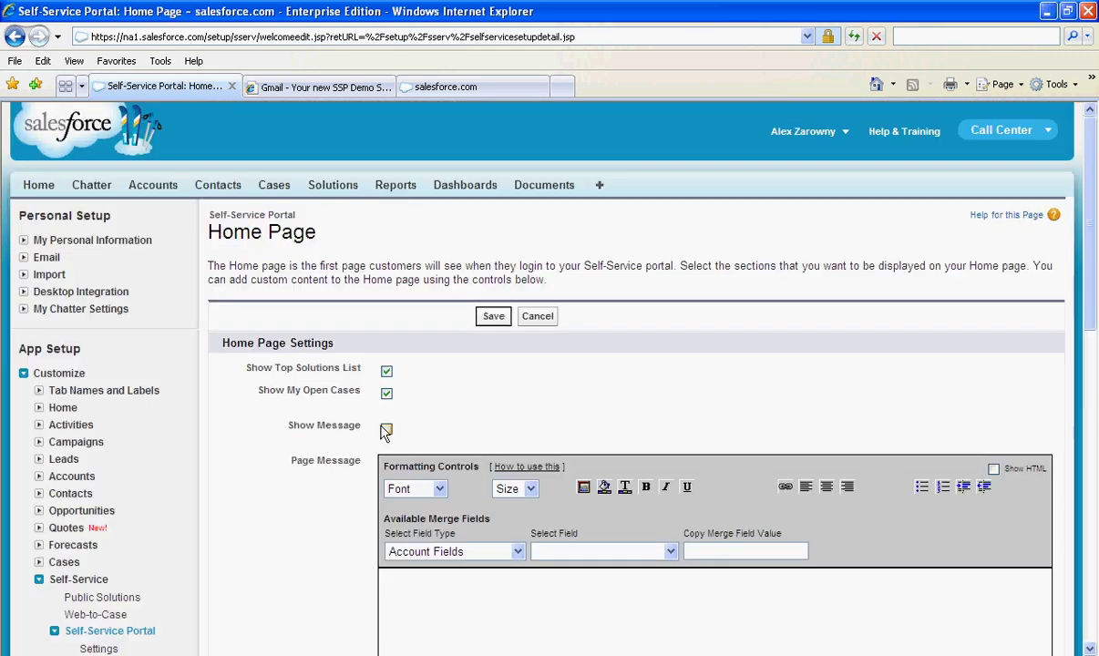
click(386, 430)
scroll(431, 384, down, 3)
click(450, 432)
text(Welcom)
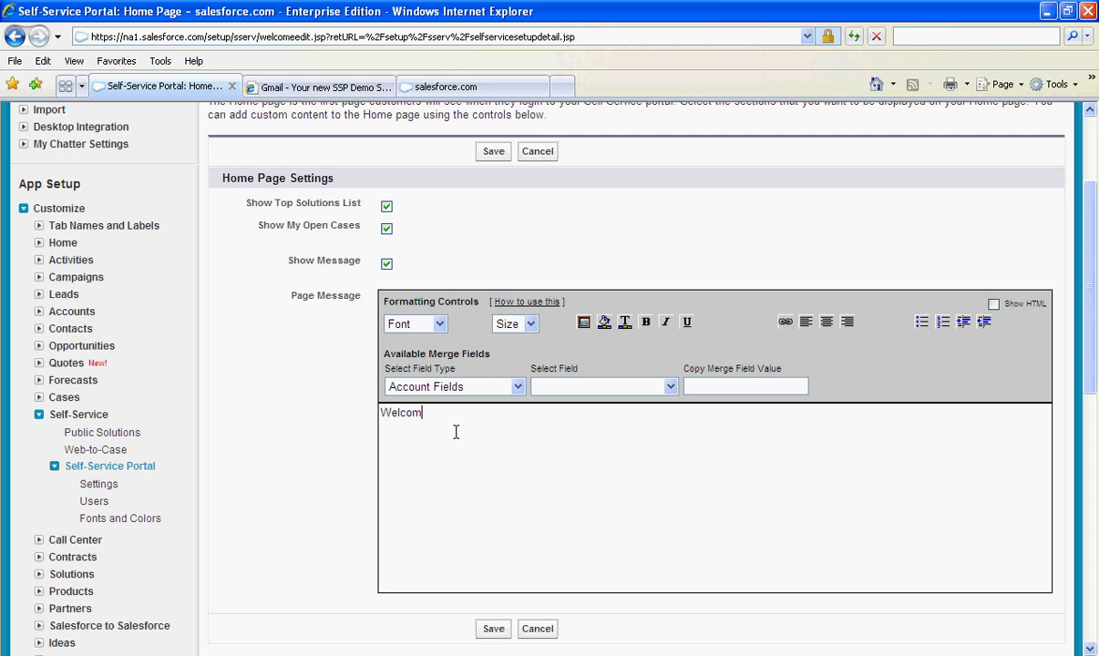
text(e to our SSP)
Insert the Contact First Name merge field after 'Welcome'
click(431, 412)
click(516, 387)
click(497, 417)
click(654, 390)
click(634, 186)
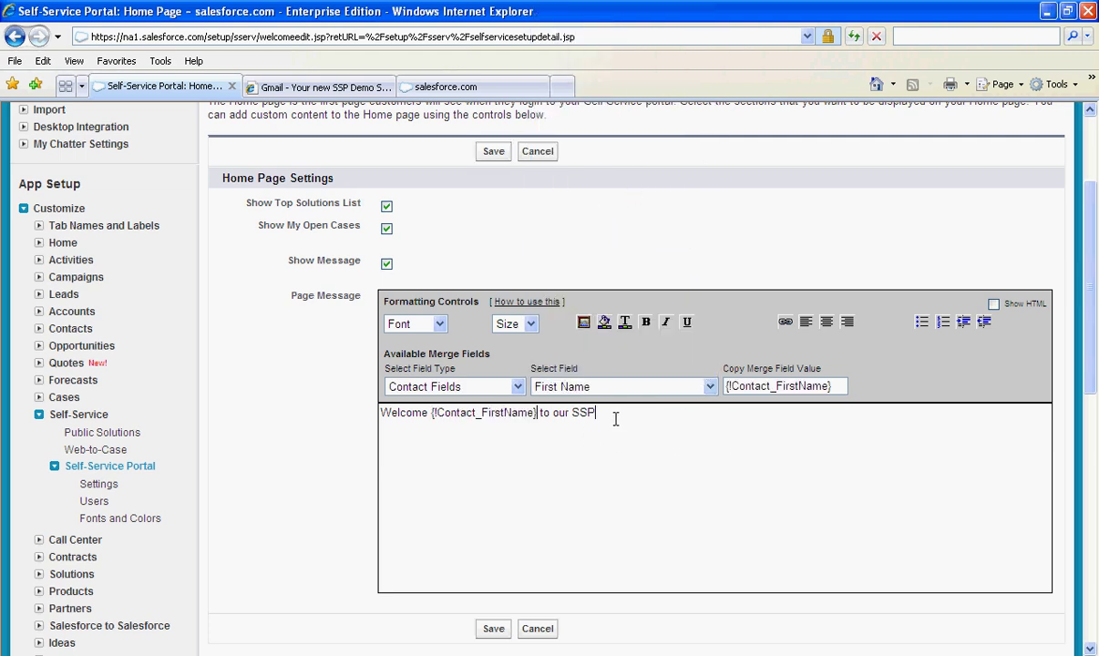
Centre the welcome message, set its size to 10px, and save the Home Page
drag(613, 413, 361, 416)
click(827, 323)
click(528, 324)
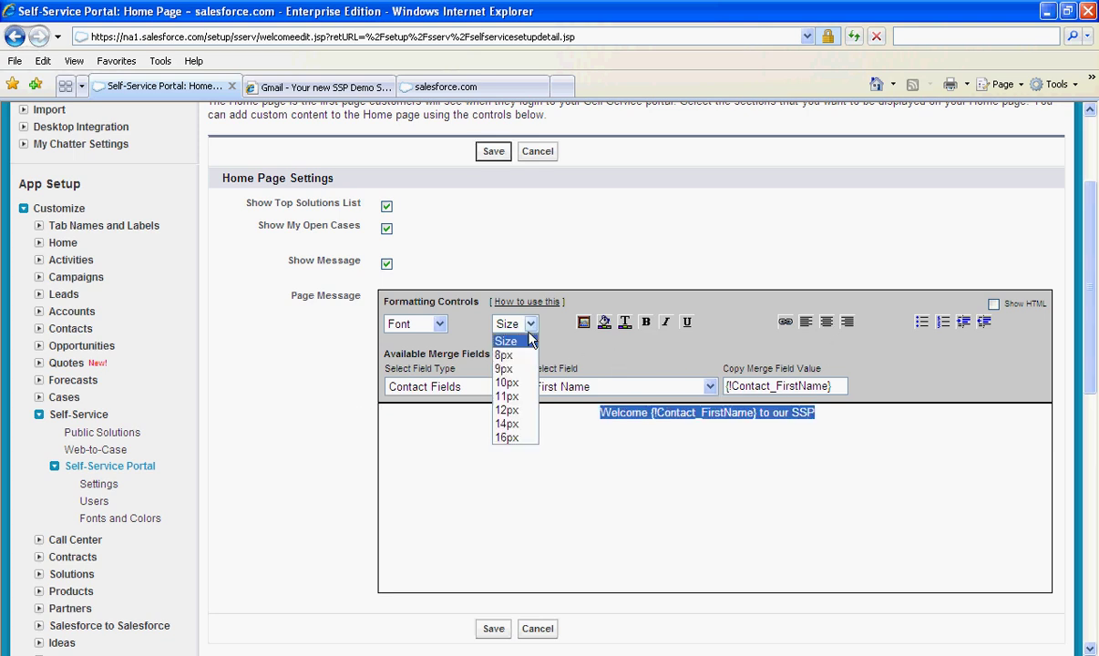
click(500, 382)
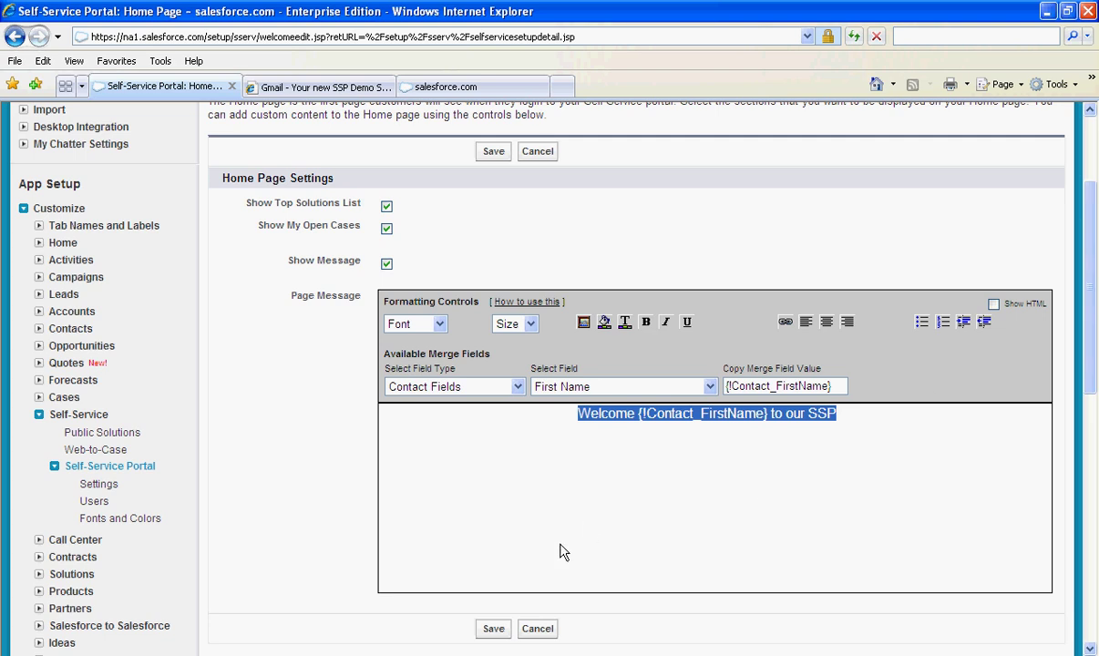
click(493, 628)
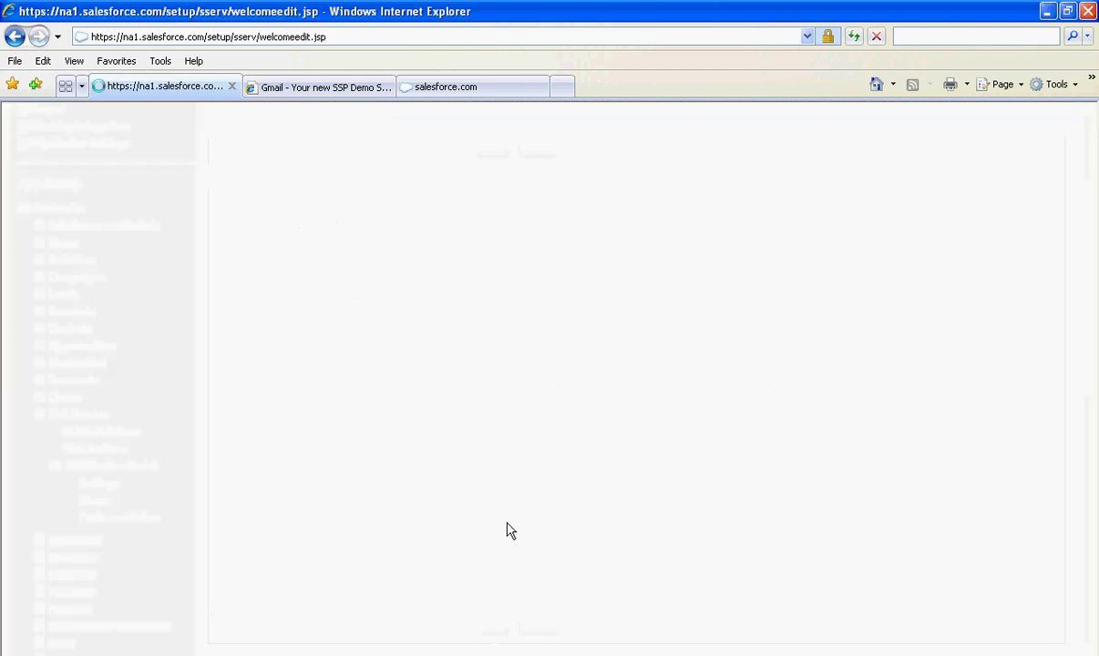
In the Log a Case layout, place Contact Phone, Priority, Status, Subject and Type into Case Information
scroll(414, 524, down, 3)
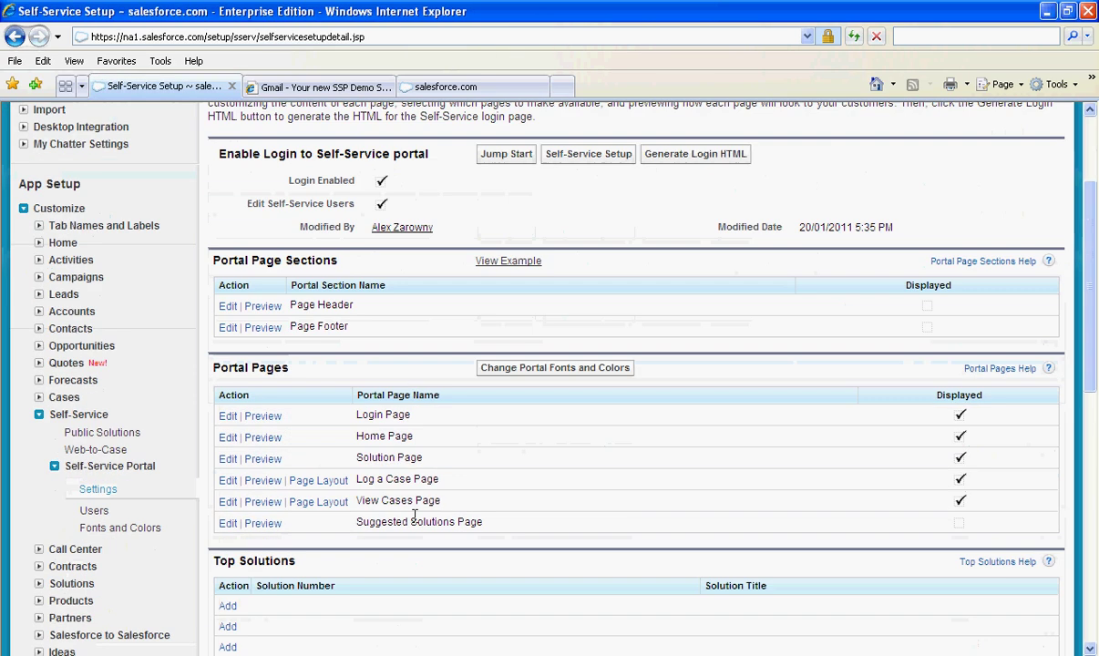
click(332, 484)
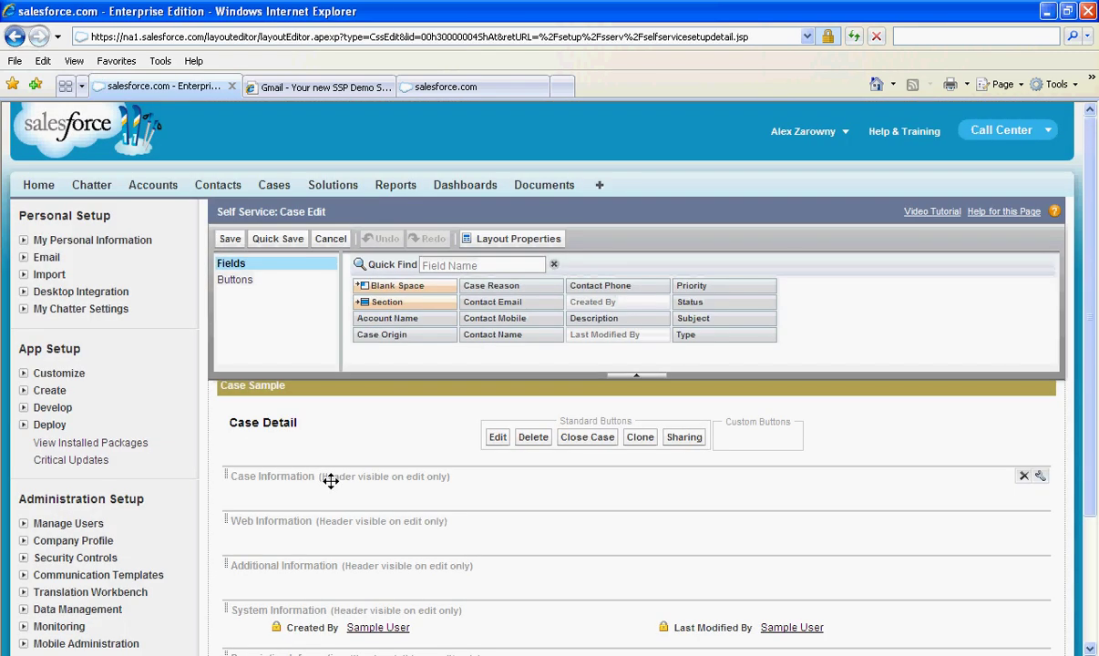
click(422, 318)
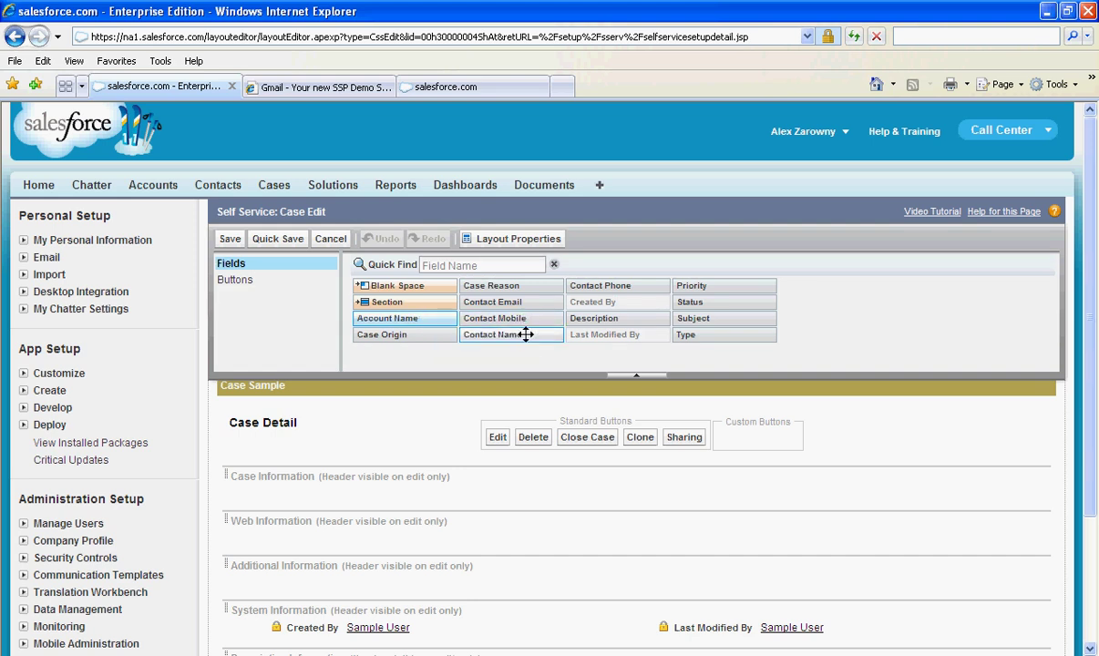
shift+click(525, 335)
drag(503, 285, 358, 481)
click(615, 287)
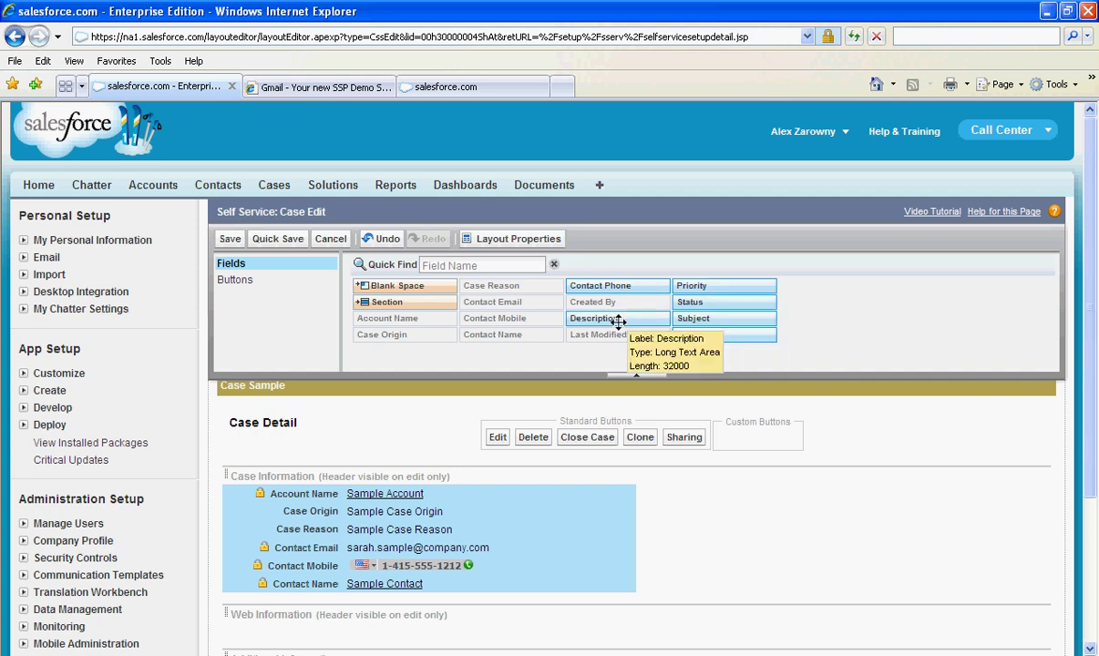
click(627, 316)
drag(675, 276, 727, 336)
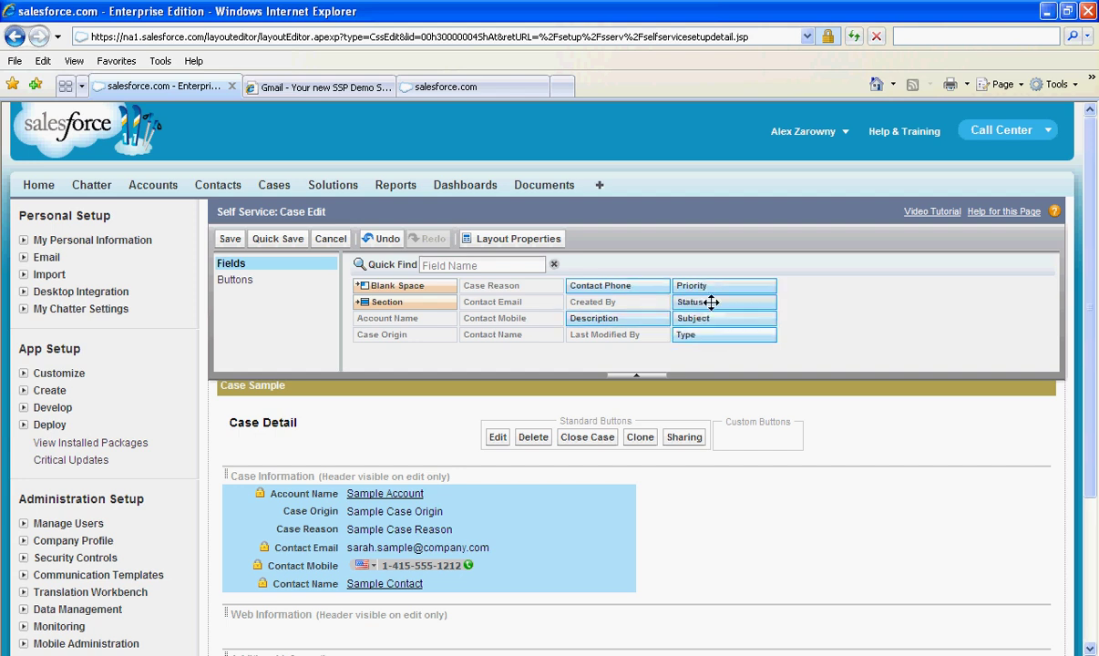
drag(710, 287, 695, 460)
Move Description into Additional Information, make that section one-column, and save the layout
scroll(601, 497, down, 3)
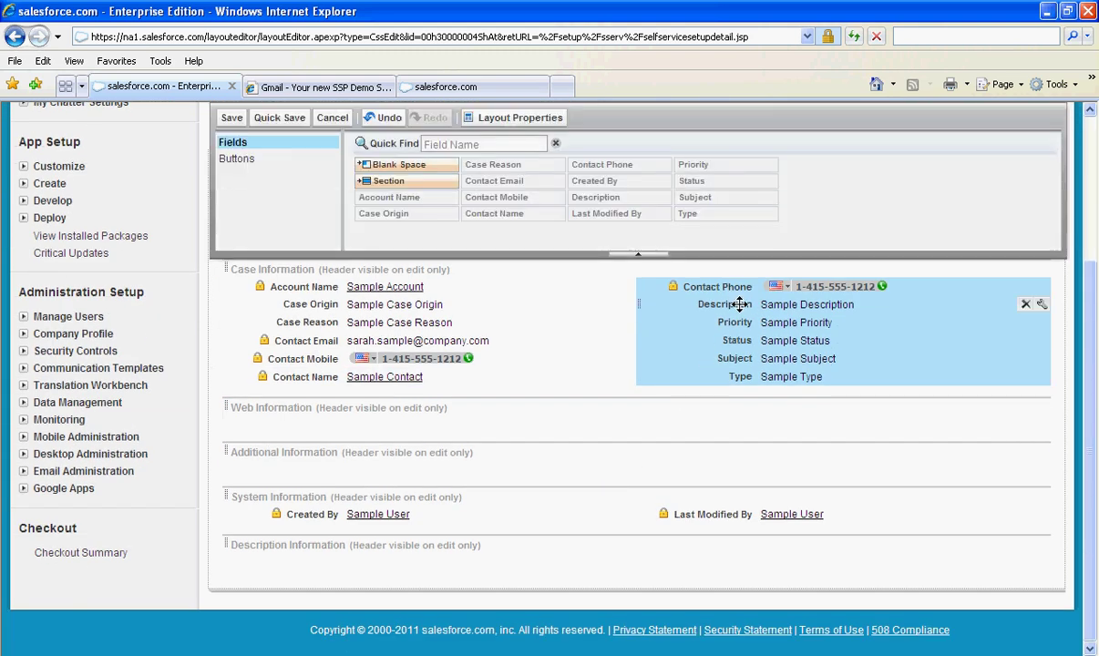
click(596, 316)
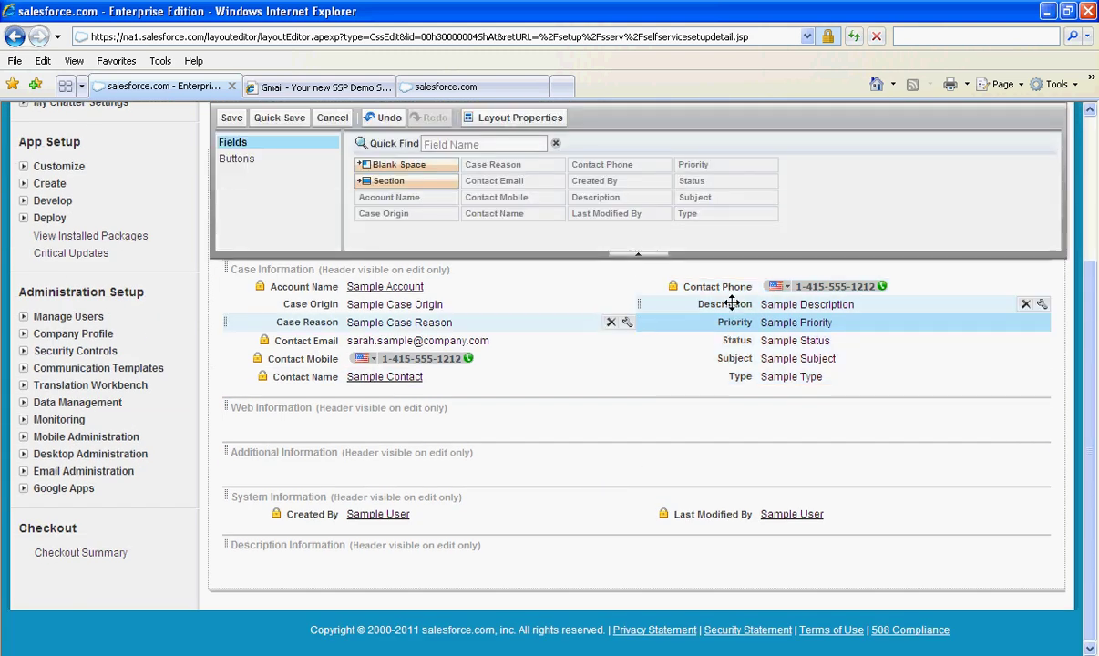
drag(716, 307, 449, 447)
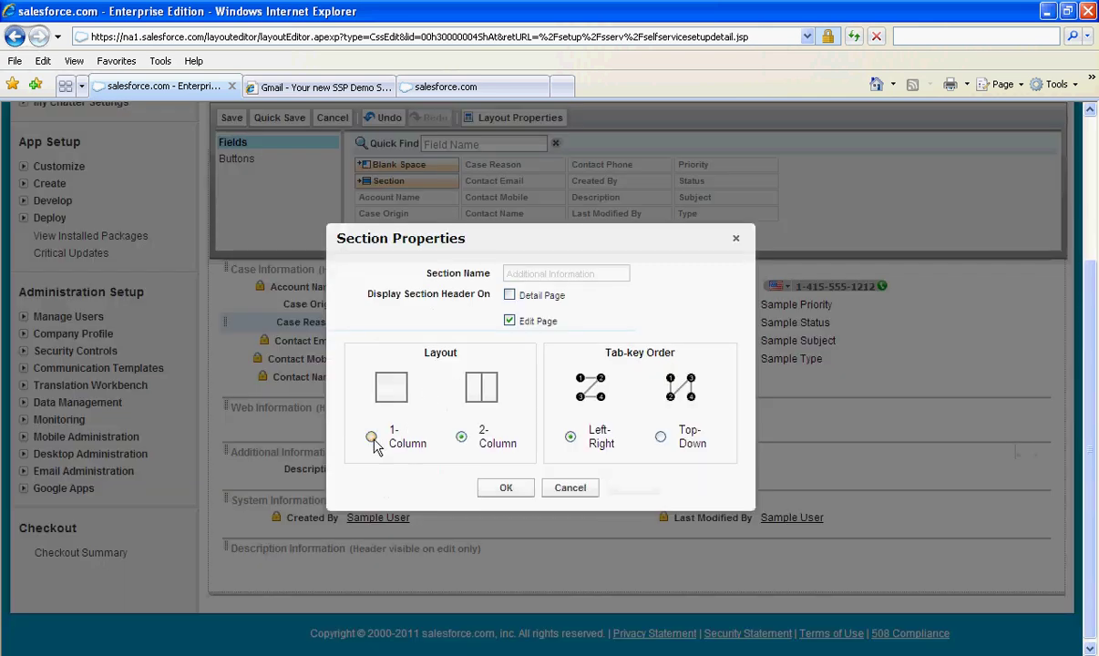
click(371, 436)
click(506, 489)
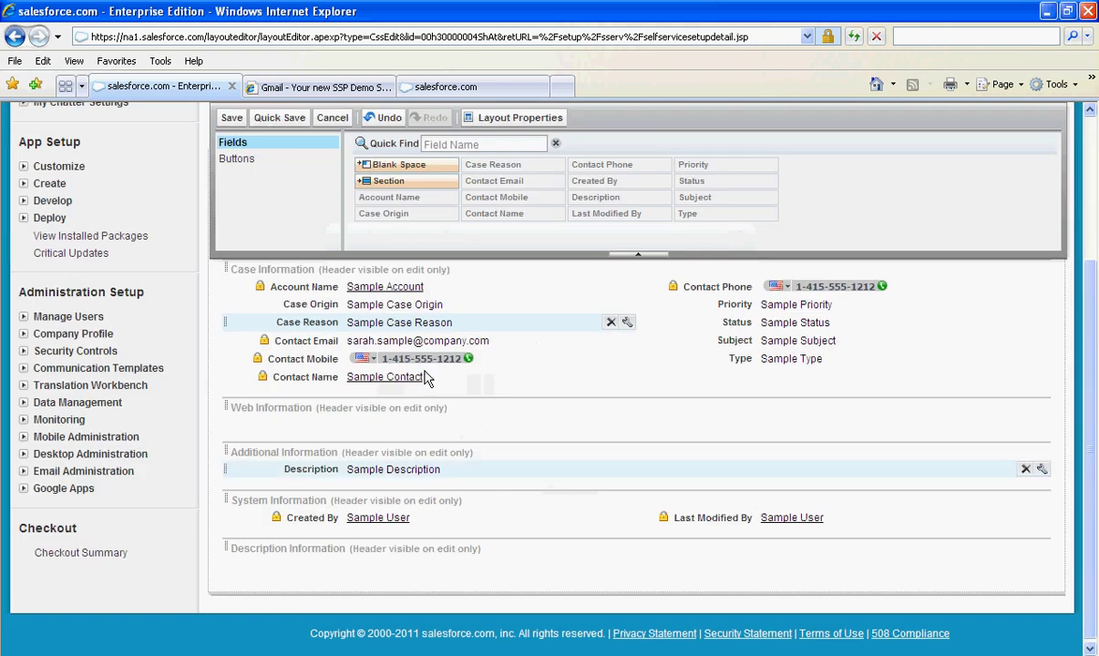
click(230, 118)
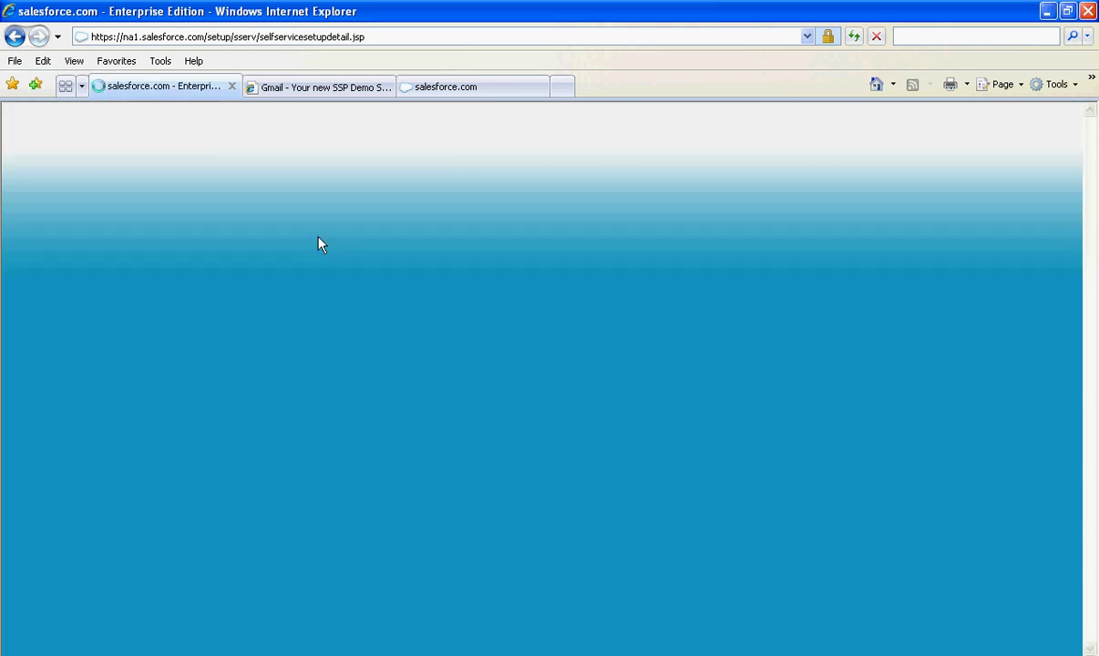
Search solutions for 'issue' and add 'How to solve an issue' to Top Solutions
scroll(354, 383, down, 5)
scroll(354, 383, down, 2)
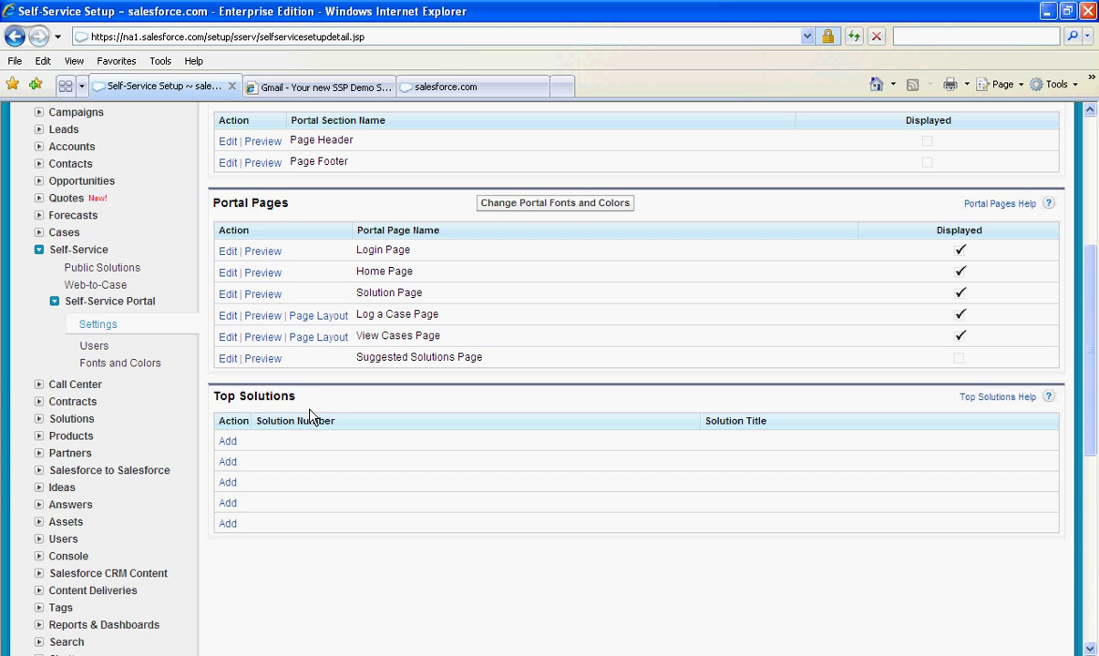
click(229, 443)
click(296, 306)
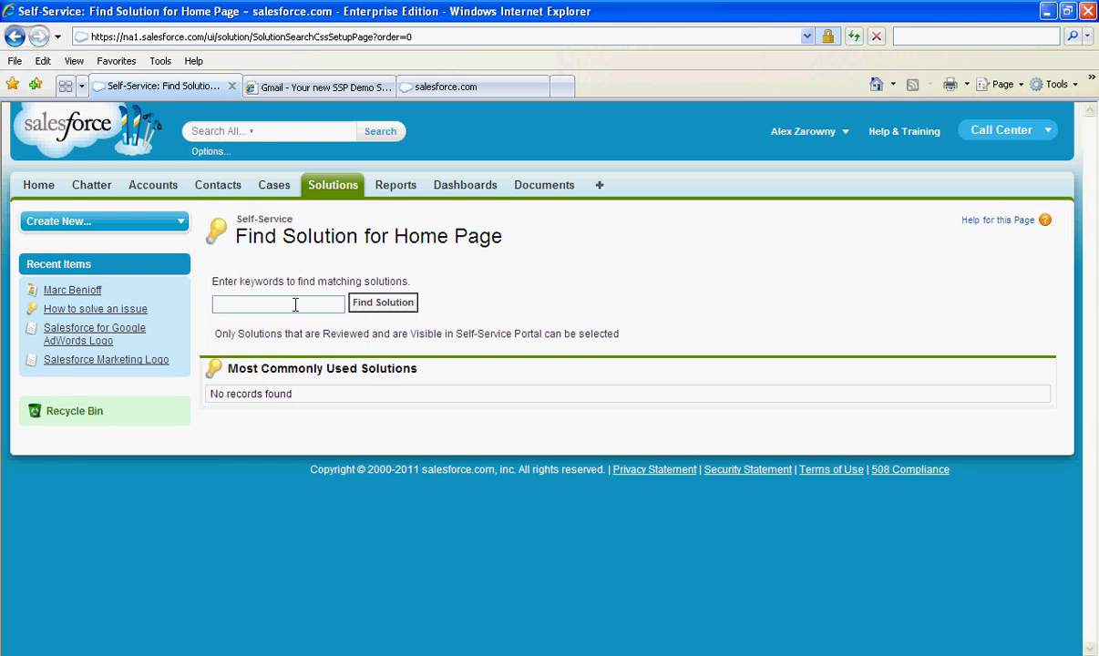
text(issue)
click(374, 305)
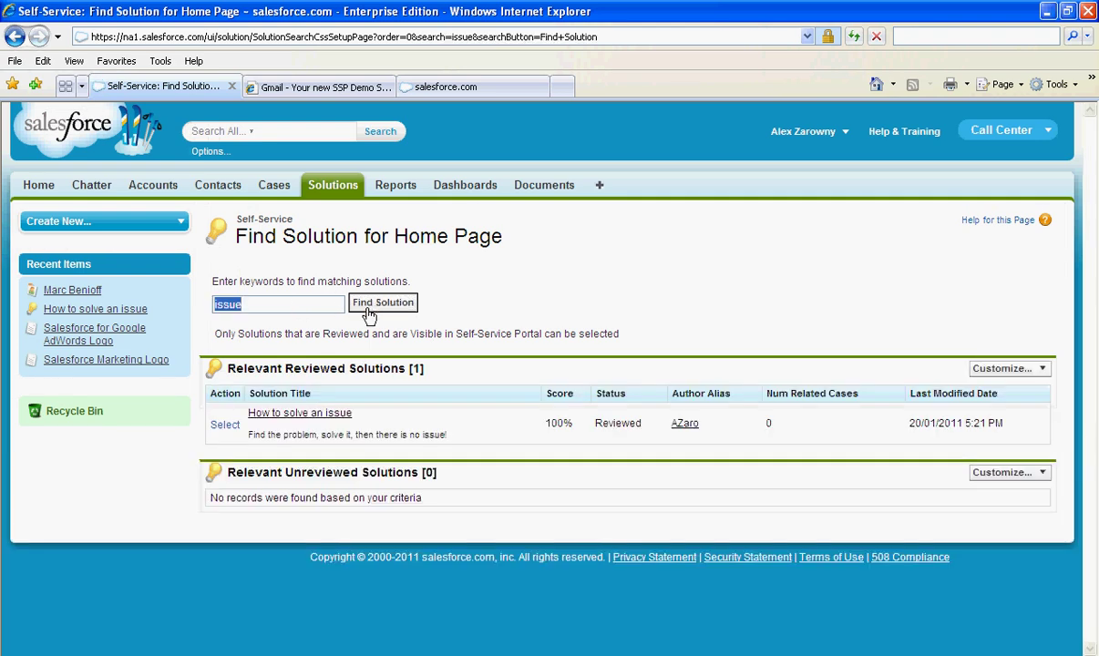
click(224, 426)
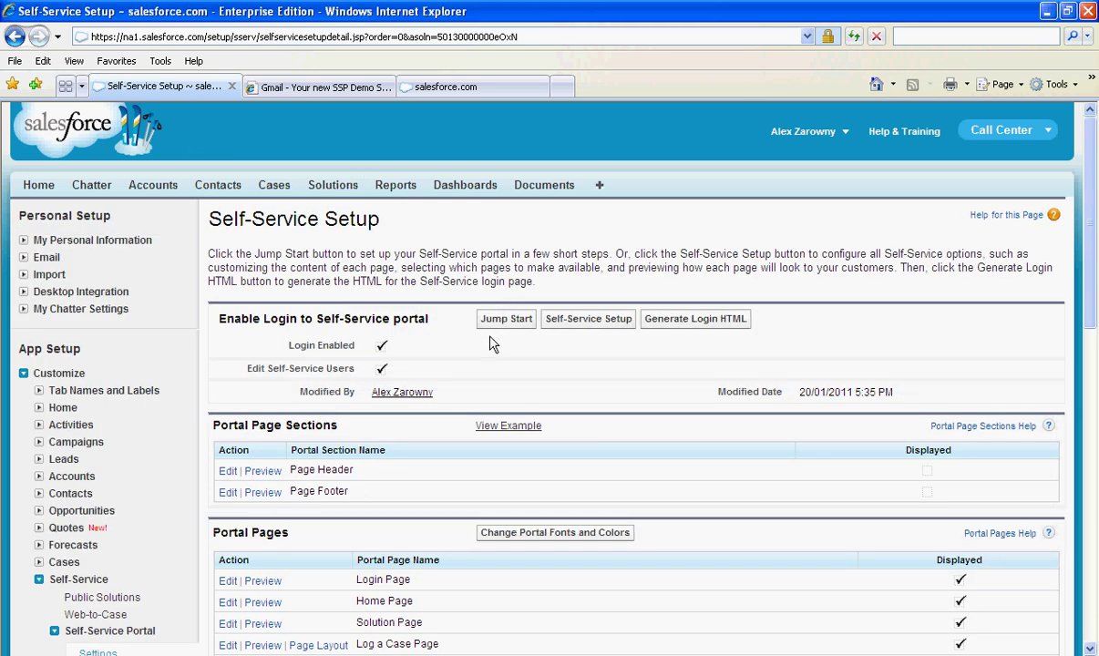
Log out of the Self-Service portal and go to the portal's customer login page
click(476, 88)
click(361, 128)
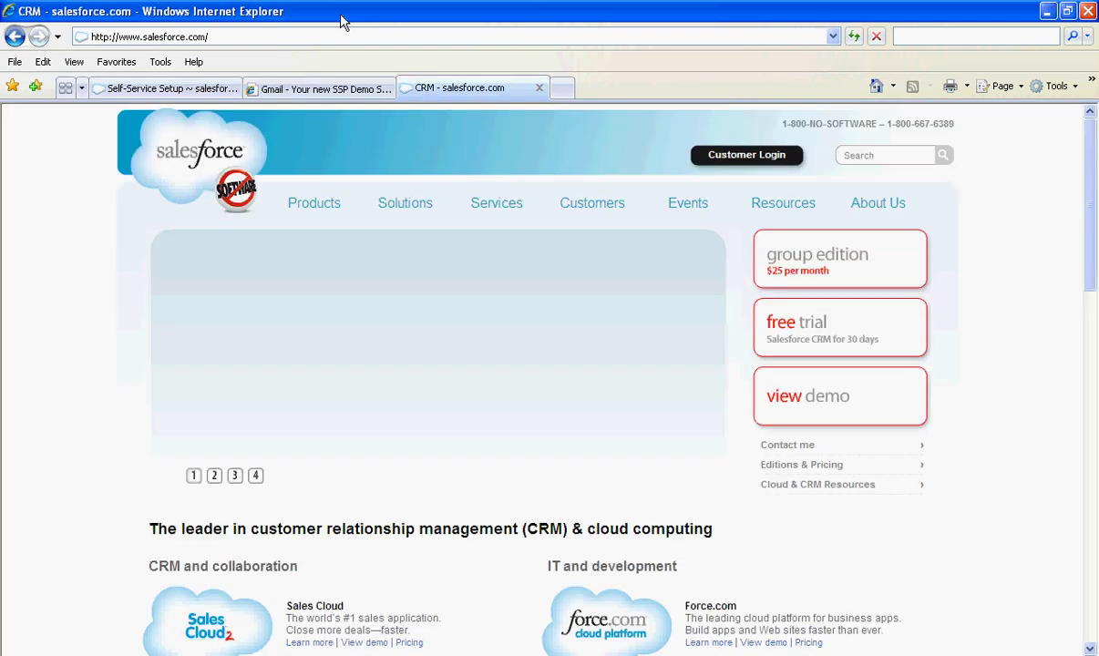
click(329, 37)
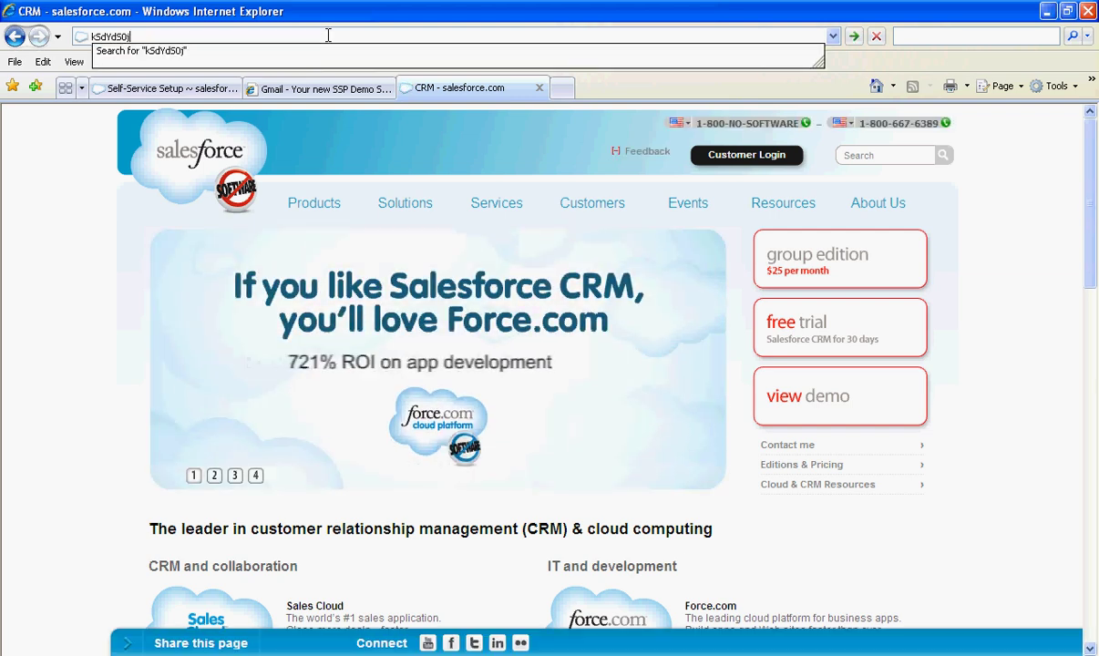
key(Return)
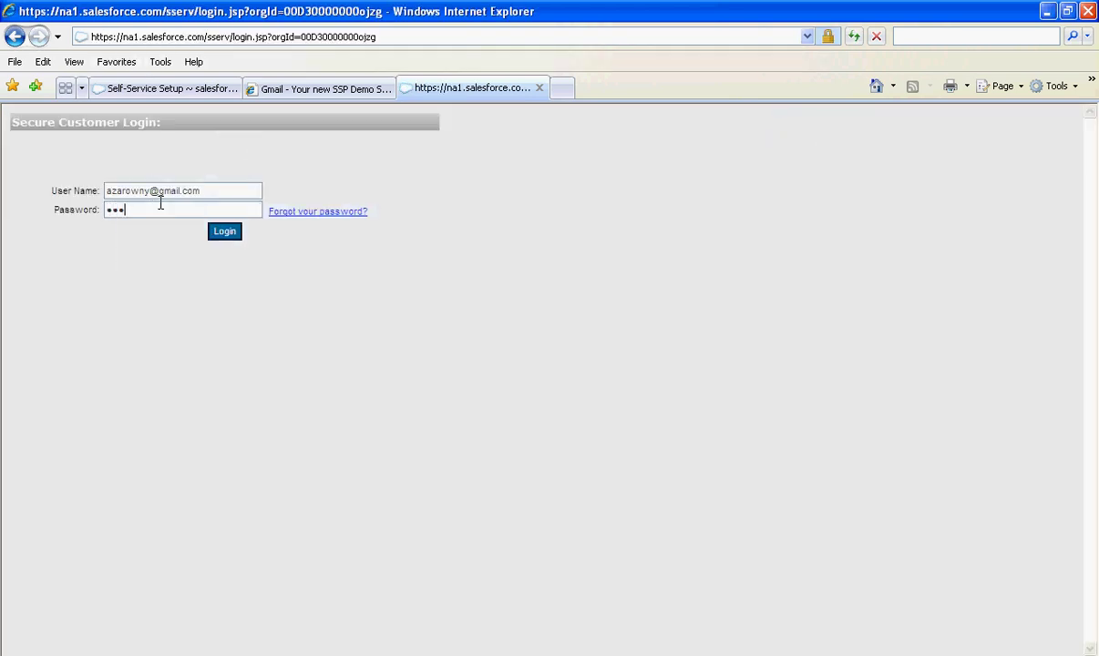
Log in with the customer password and go to the portal's Find Solution page
text(****)
key(Return)
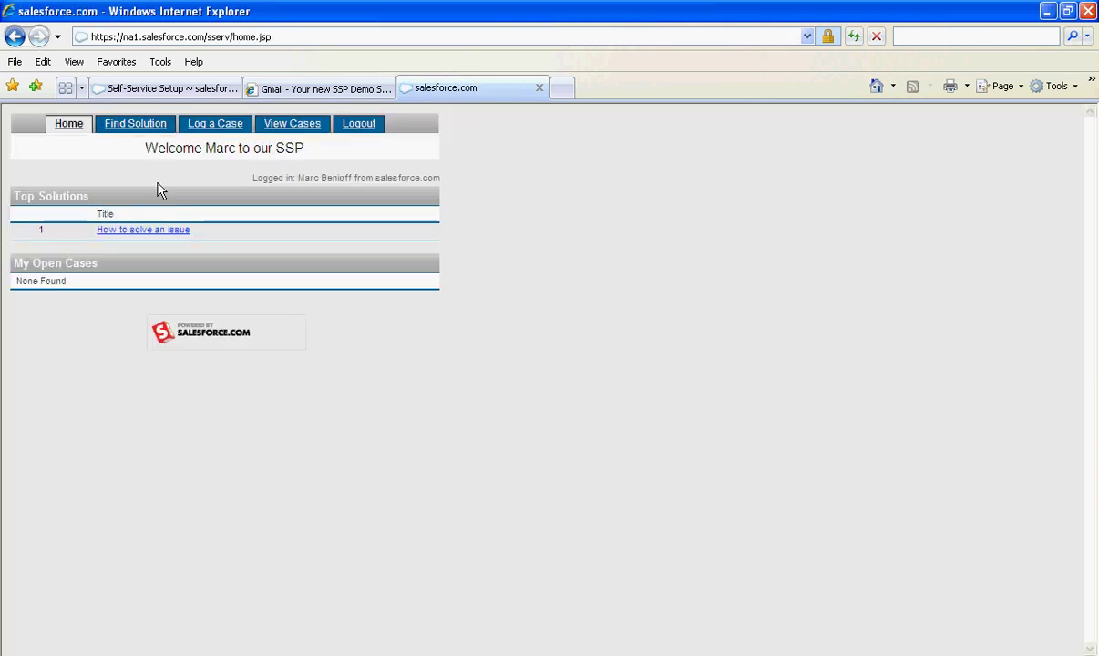
drag(144, 147, 315, 155)
click(336, 160)
click(153, 130)
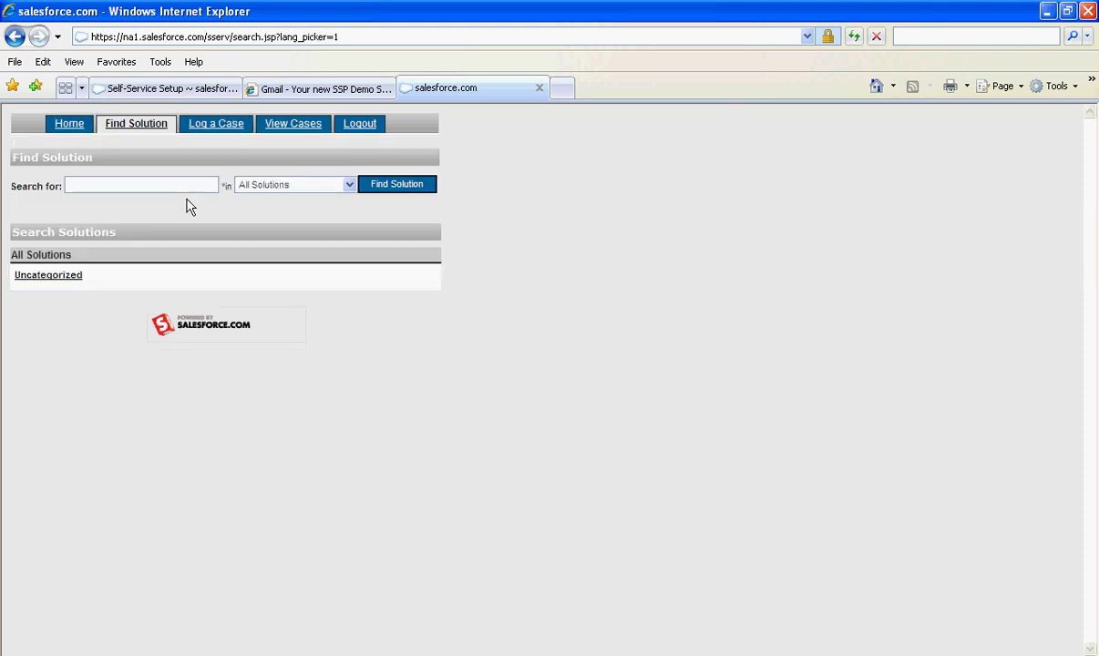
Search the portal for 'issue' and open the 'How to solve an issue' solution detail
text(issue)
click(401, 184)
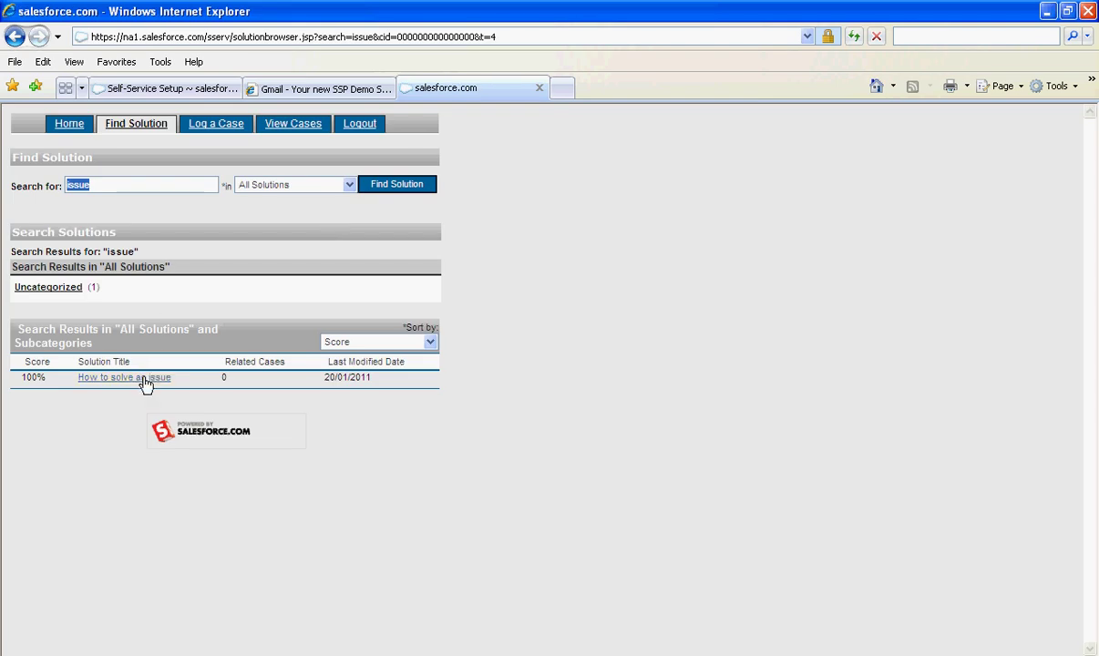
click(144, 378)
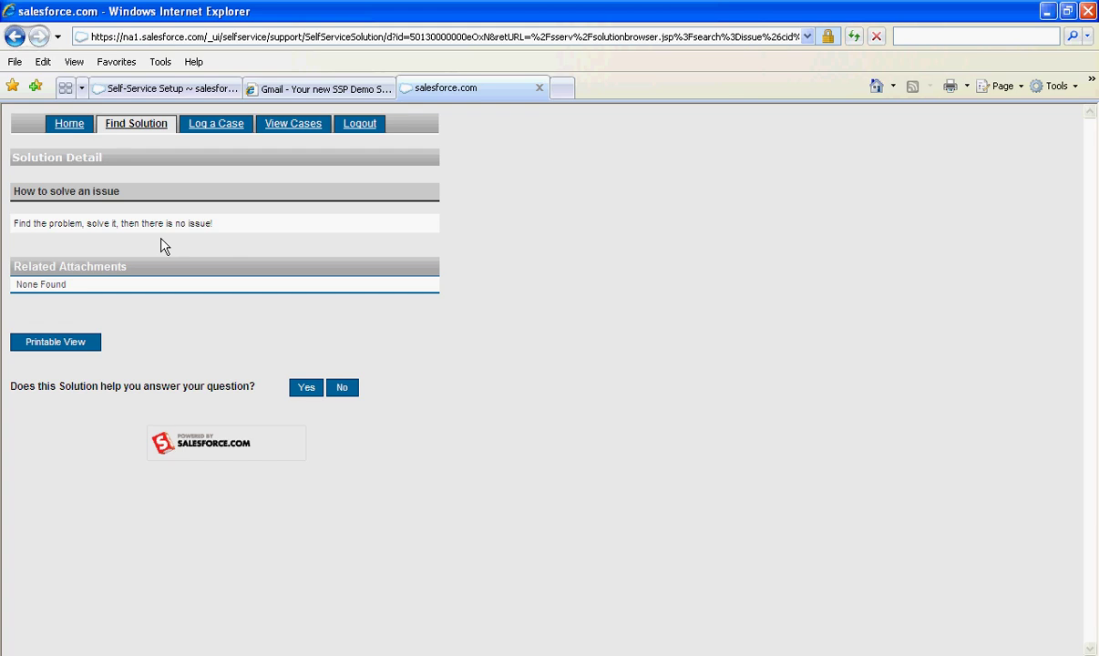
Submit a Problem case with subject 'Issue' and description 'I have an issue', then return Home
click(209, 133)
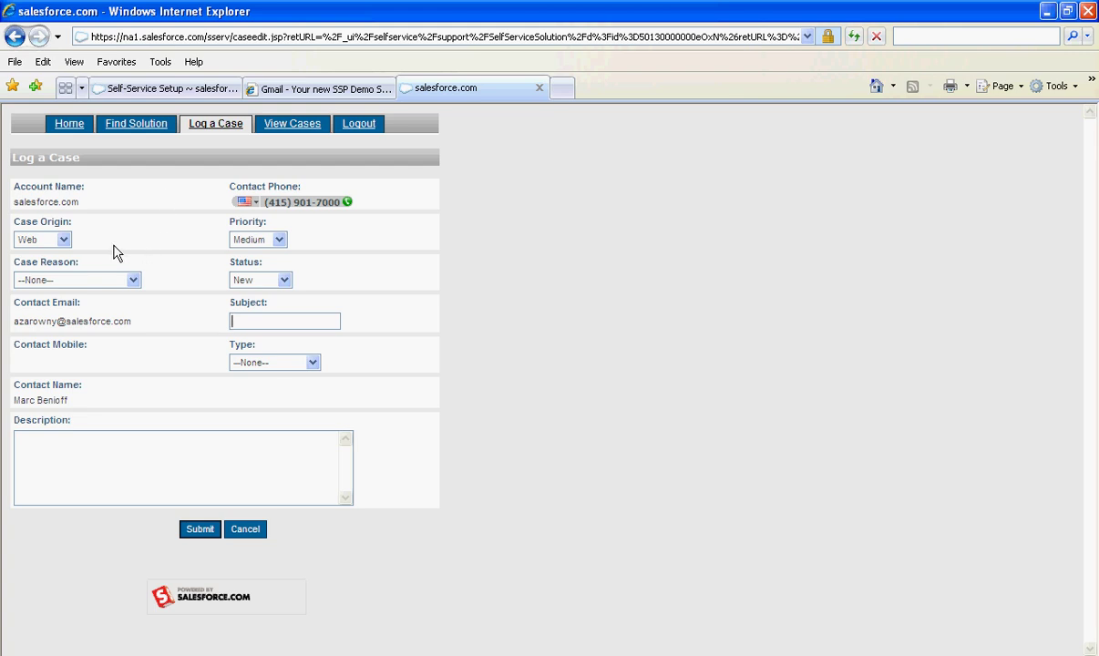
click(282, 280)
click(281, 278)
click(285, 321)
text(Issue)
click(287, 363)
click(288, 390)
click(113, 475)
text(I have an issue)
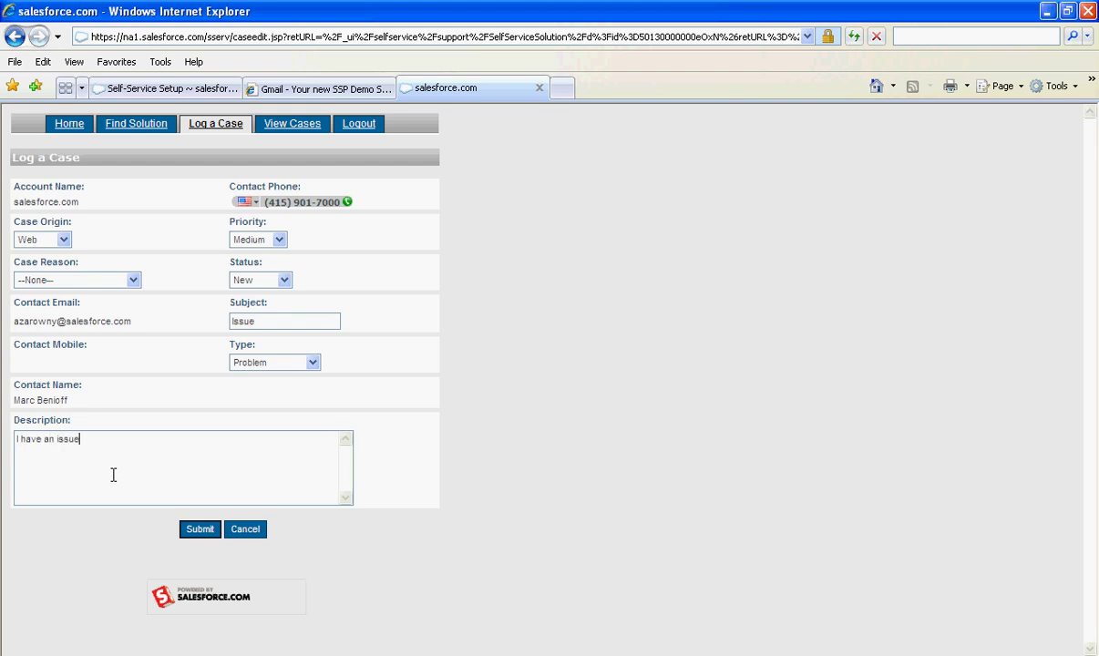
click(195, 529)
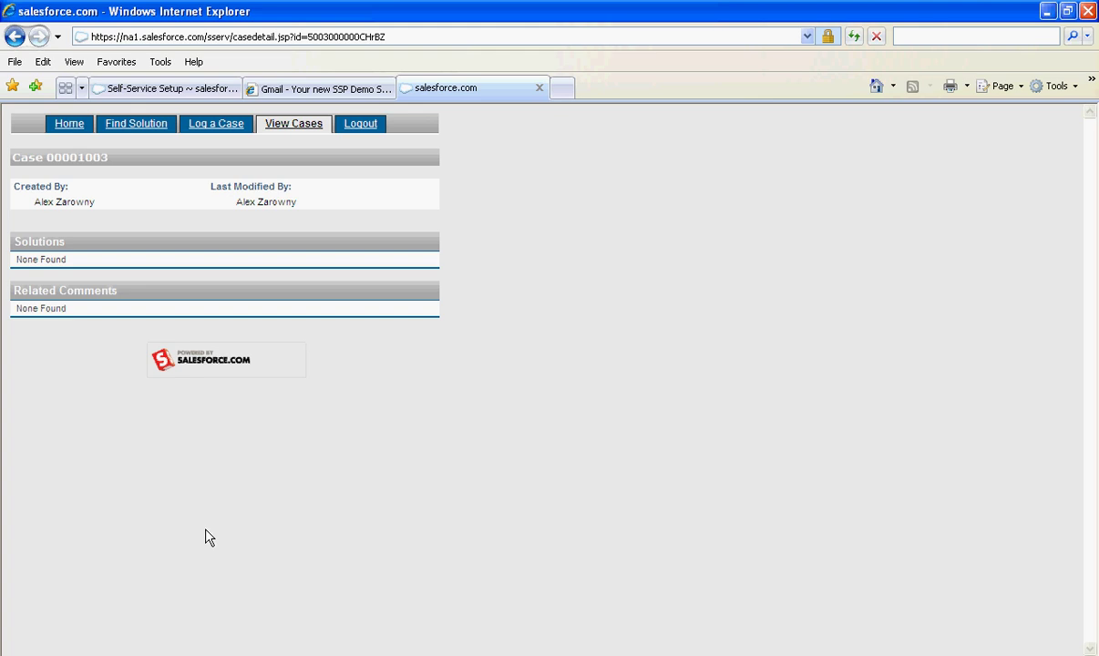
click(72, 128)
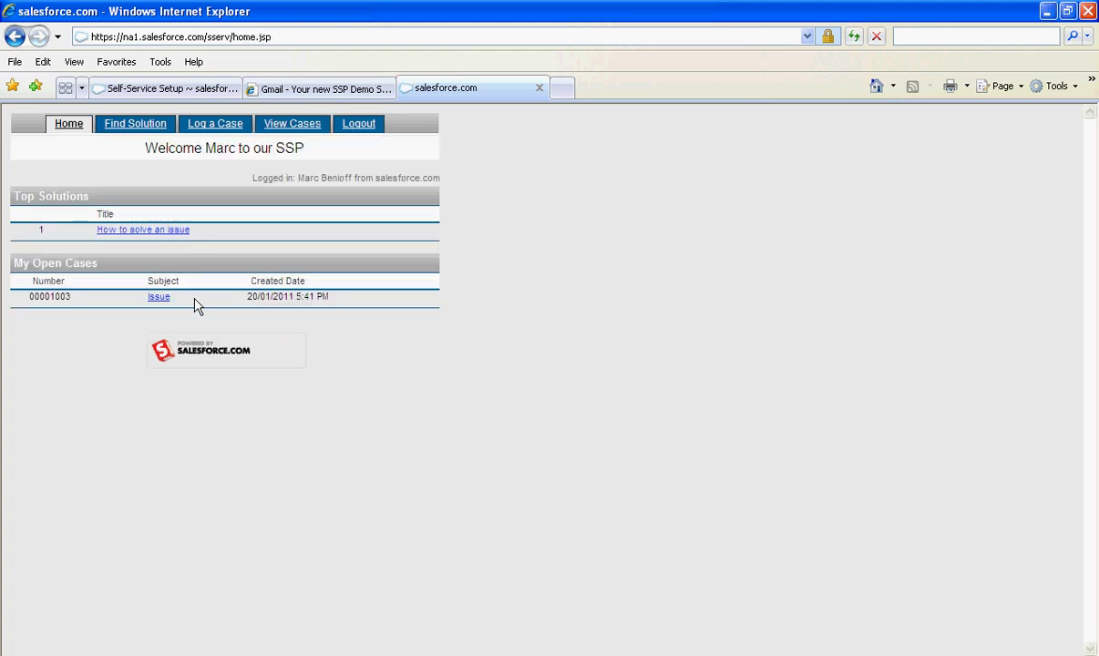
Back in setup, open the portal-logged 'Issue' case from Recent Cases on the Cases tab
click(179, 95)
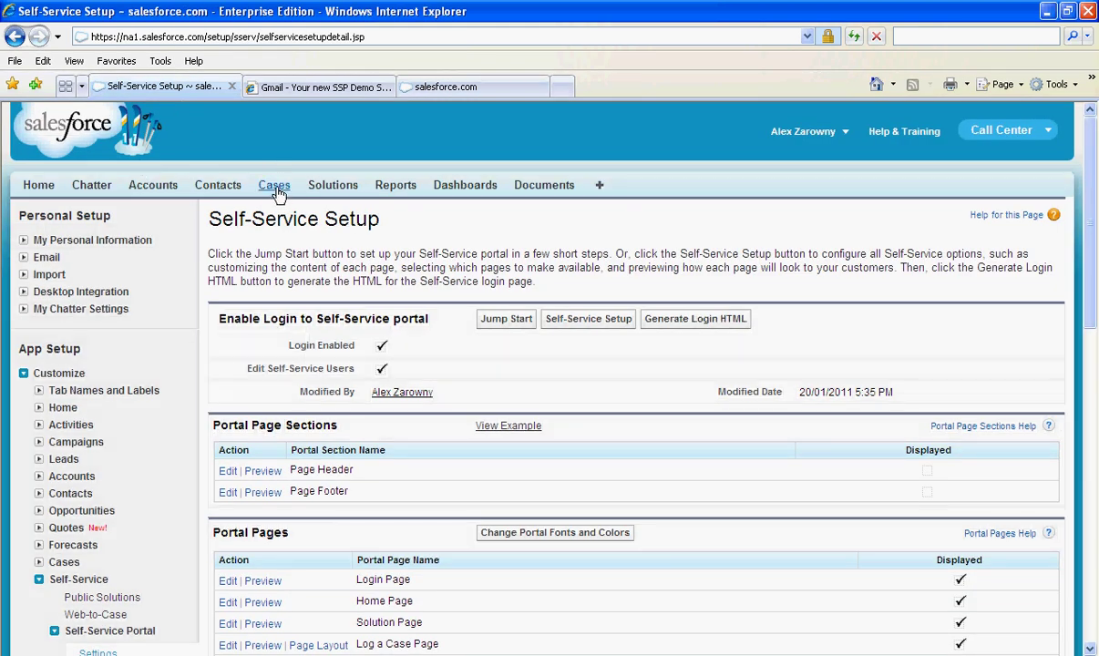
click(275, 189)
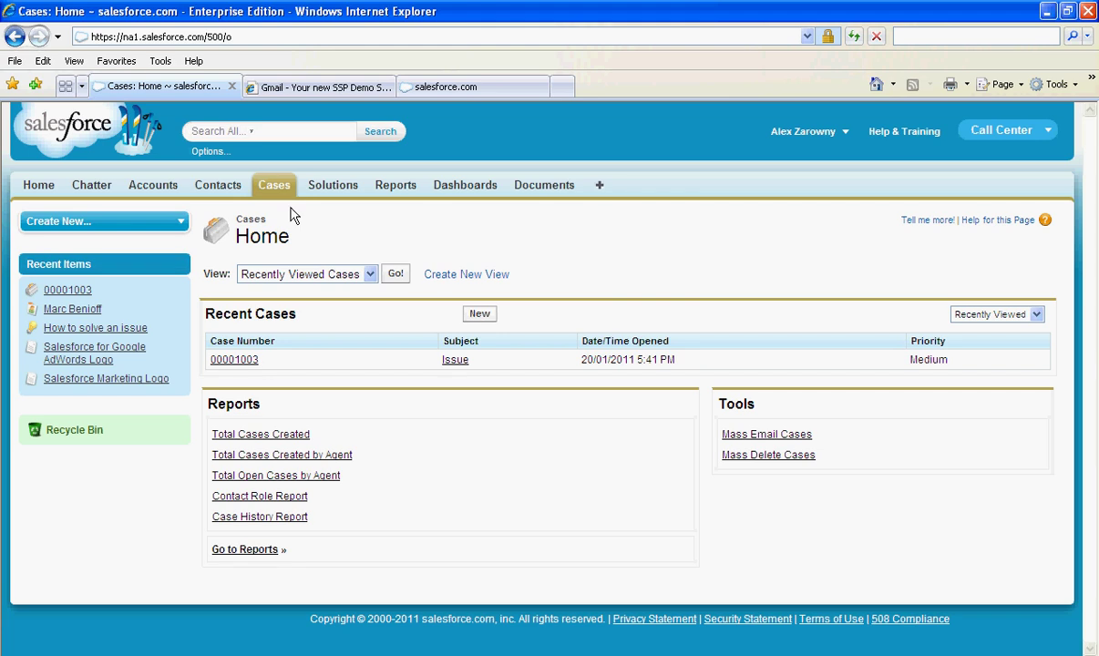
click(235, 361)
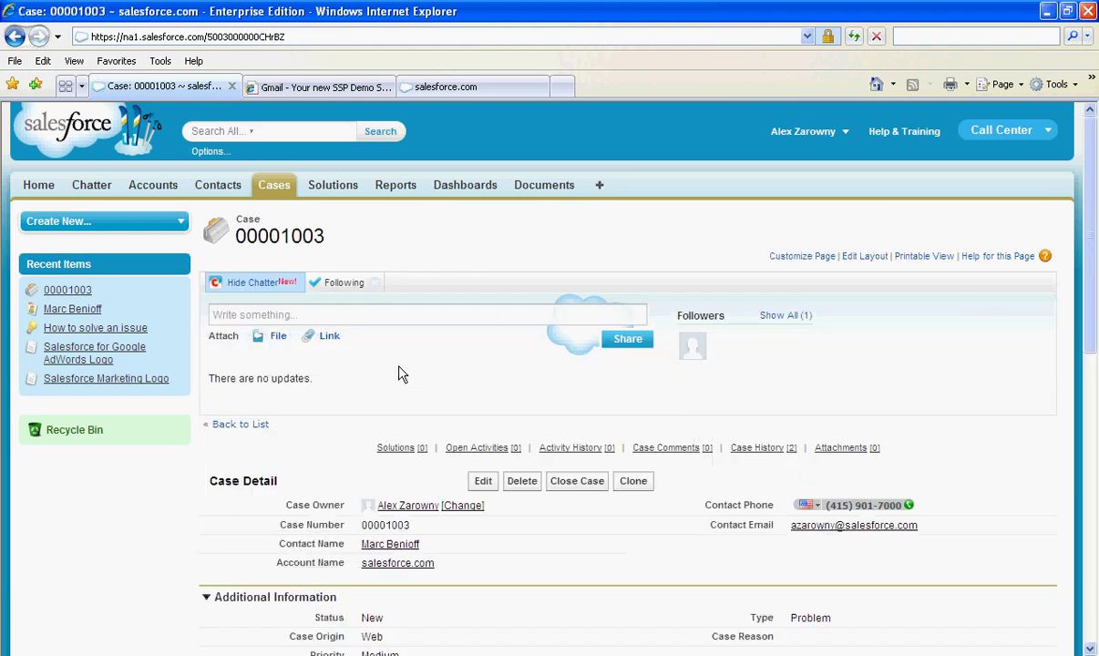
scroll(400, 373, down, 5)
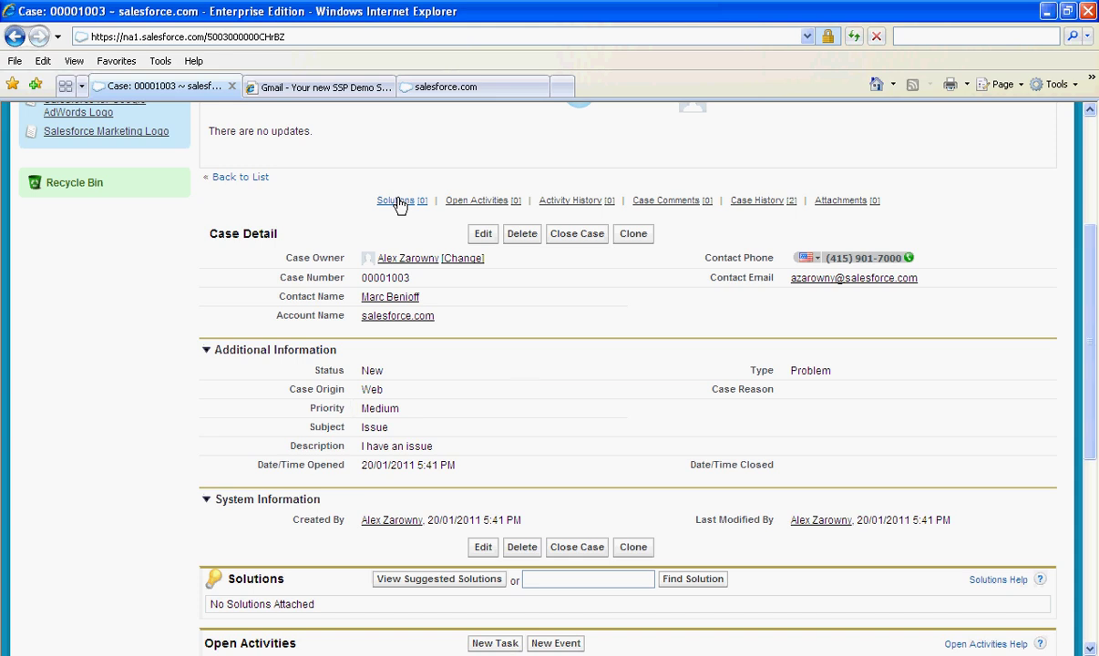
Check suggested solutions for case 00001003, then search solutions with the keyword 'issue'
mouse_move(401, 203)
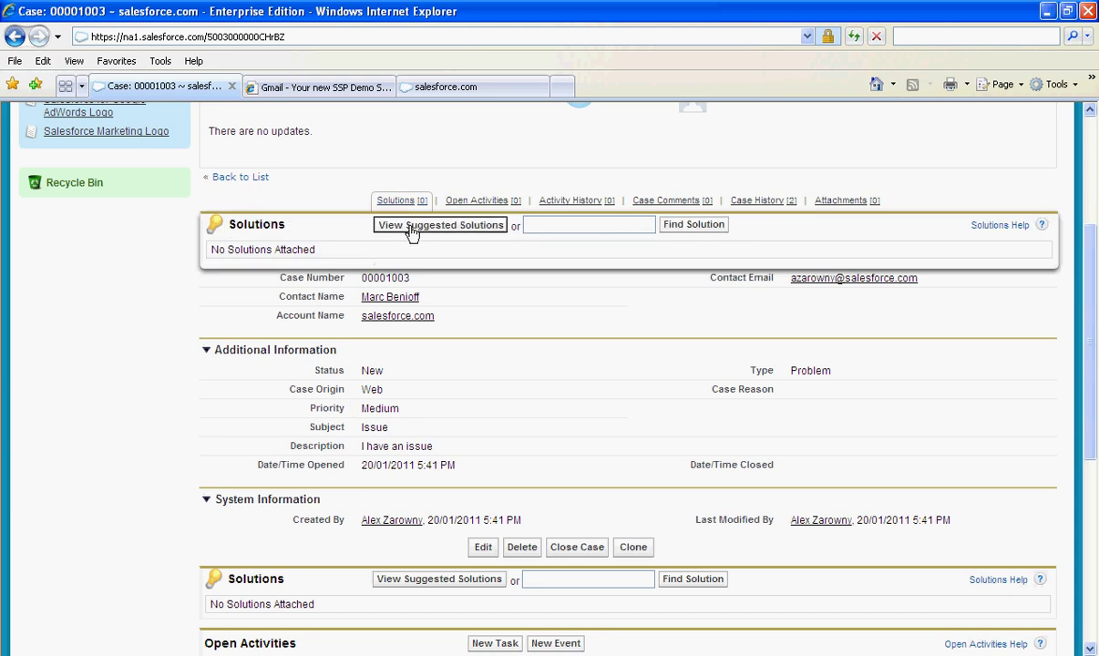
click(411, 229)
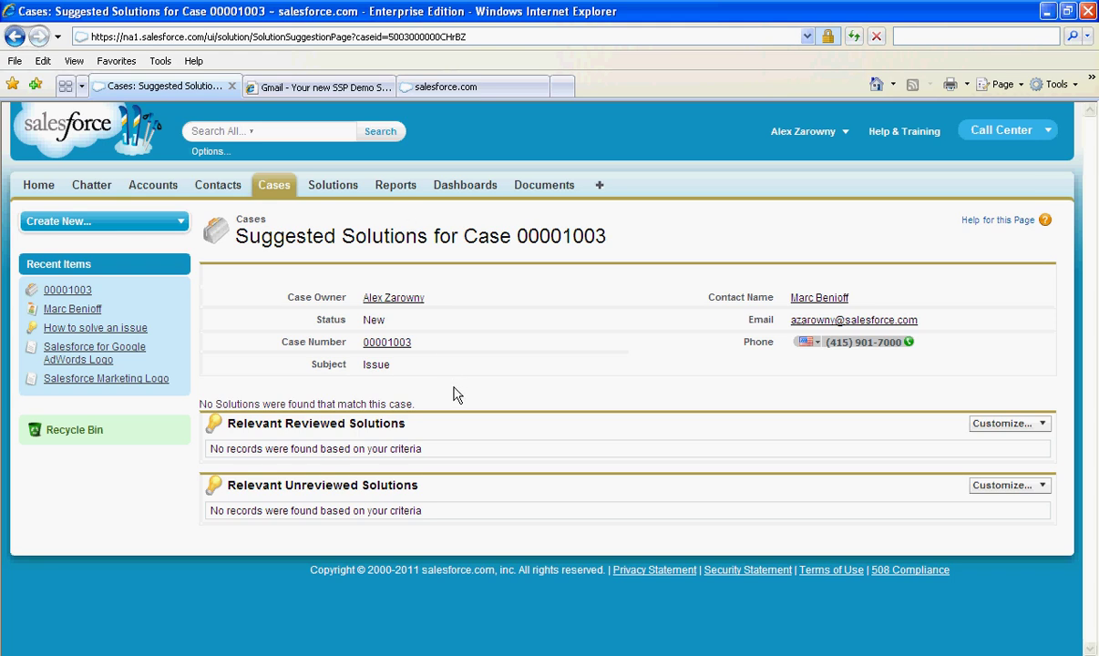
click(378, 342)
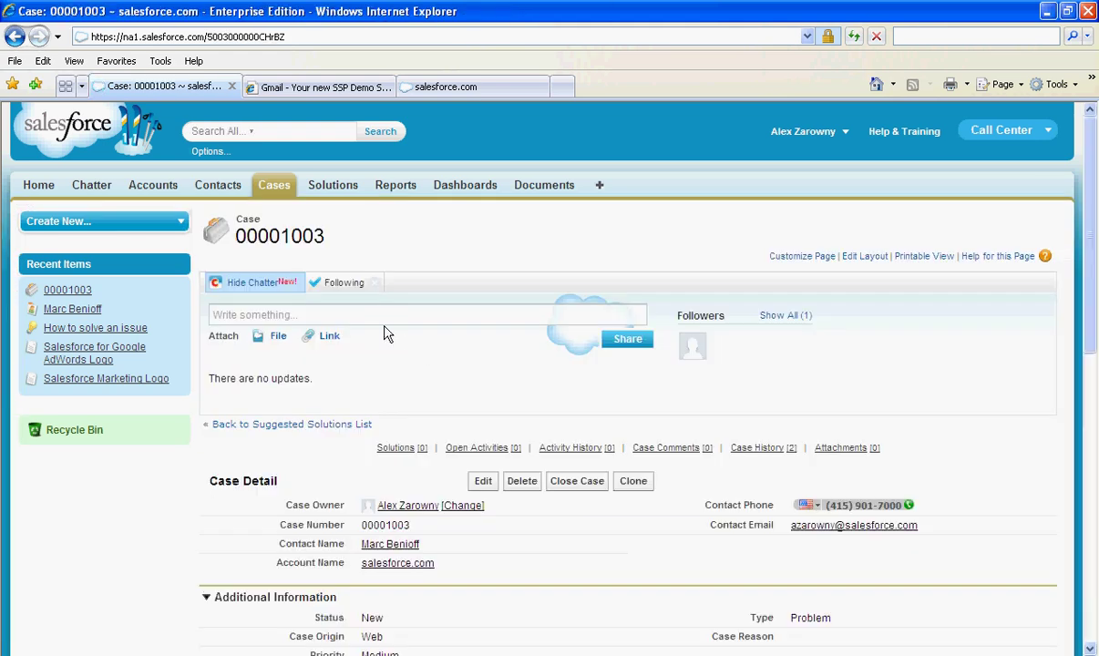
mouse_move(399, 451)
click(546, 472)
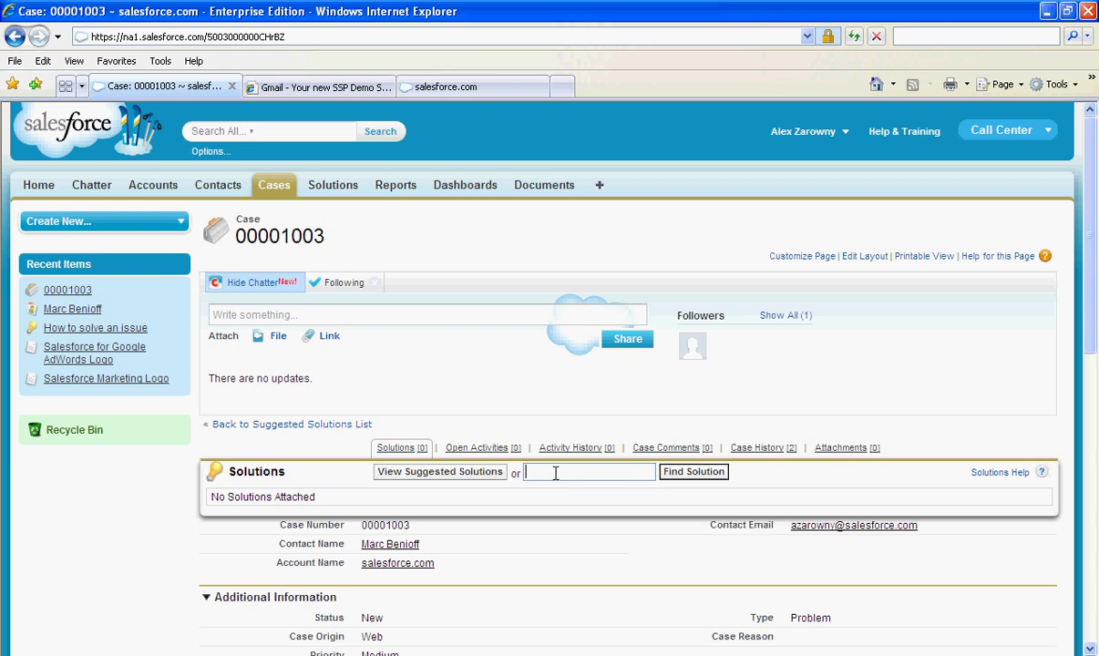
click(712, 475)
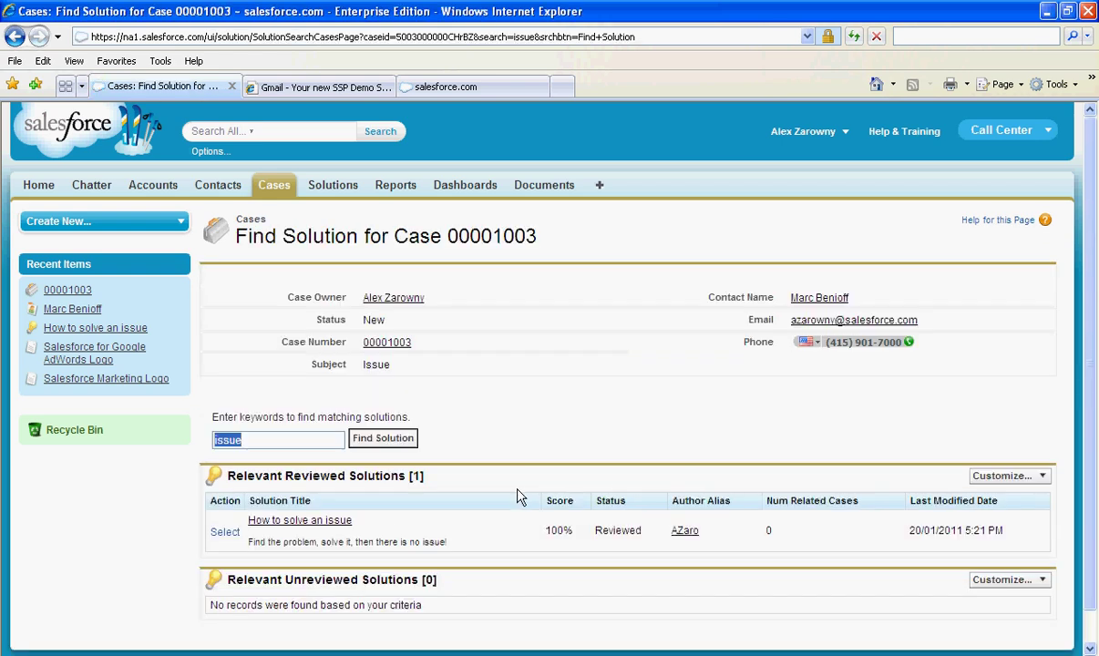
Attach 'How to solve an issue' and add a public, customer-notified comment 'A solution has been proposed'
click(222, 534)
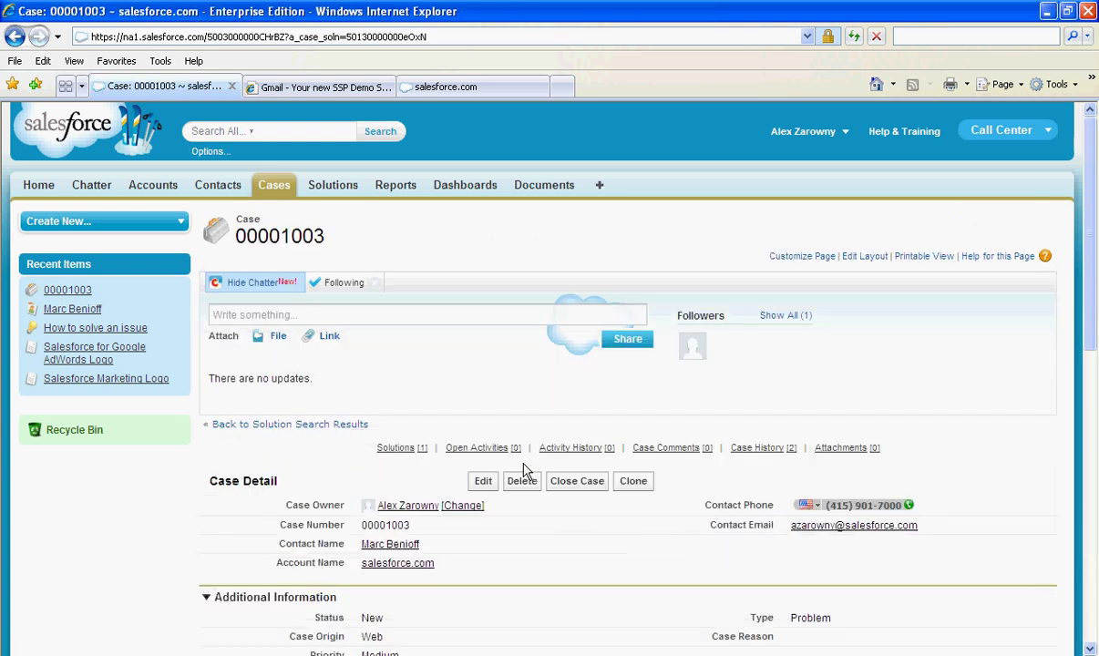
mouse_move(673, 455)
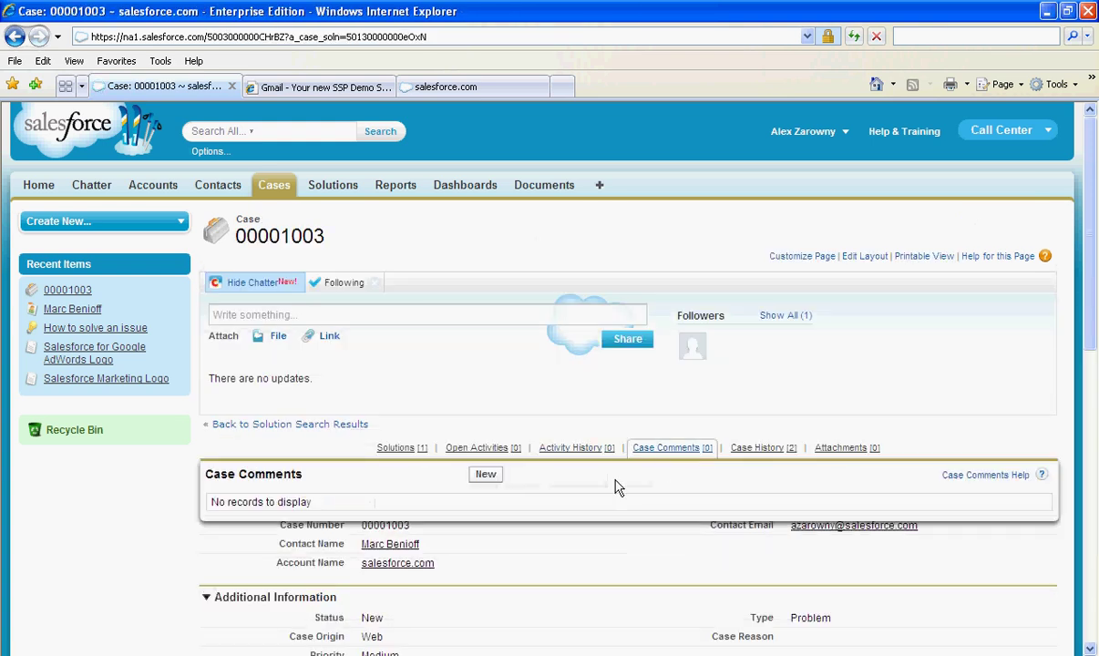
click(488, 476)
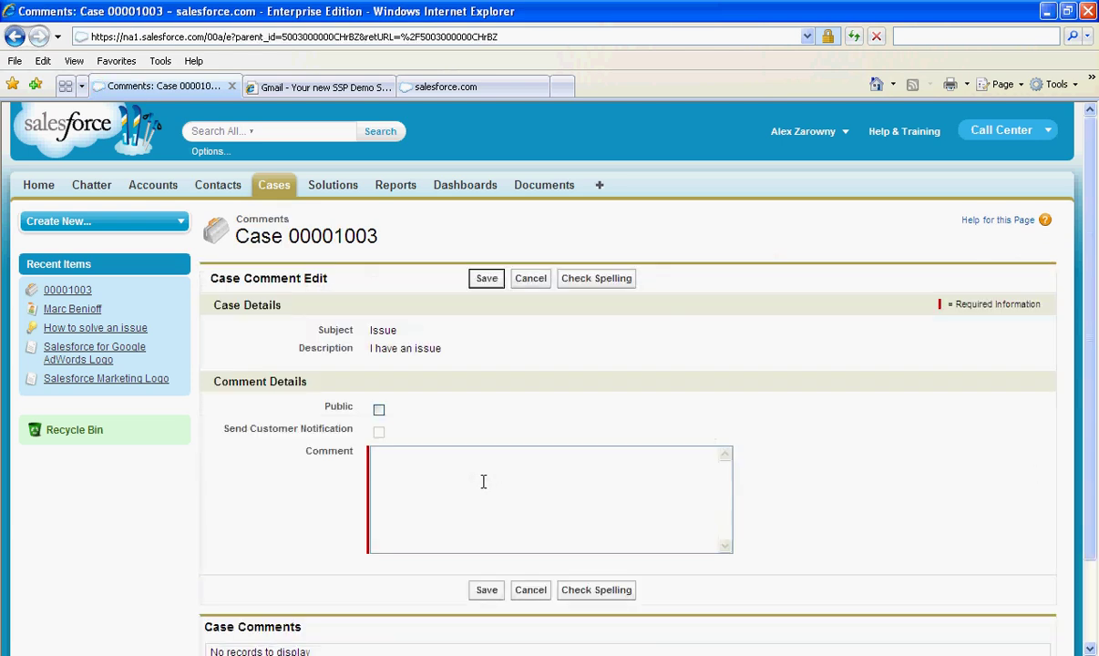
click(379, 410)
click(379, 432)
text(solution has been proposed)
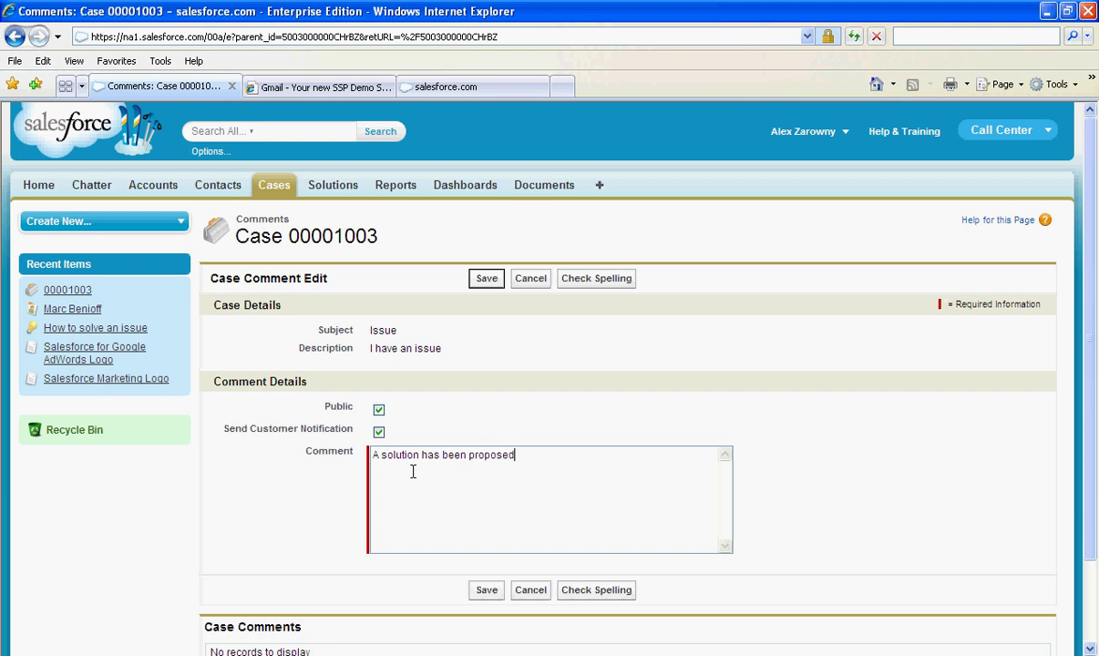
click(487, 279)
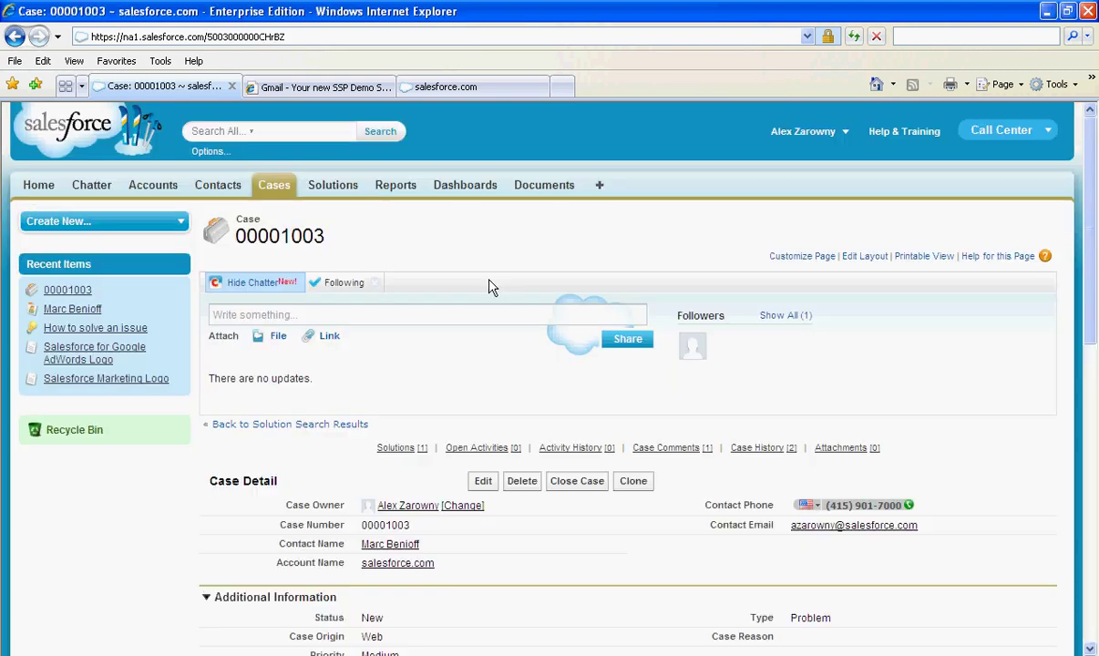
click(336, 88)
Open the 'Your case 00001003 has been updated' email from the Gmail inbox
click(40, 313)
click(242, 282)
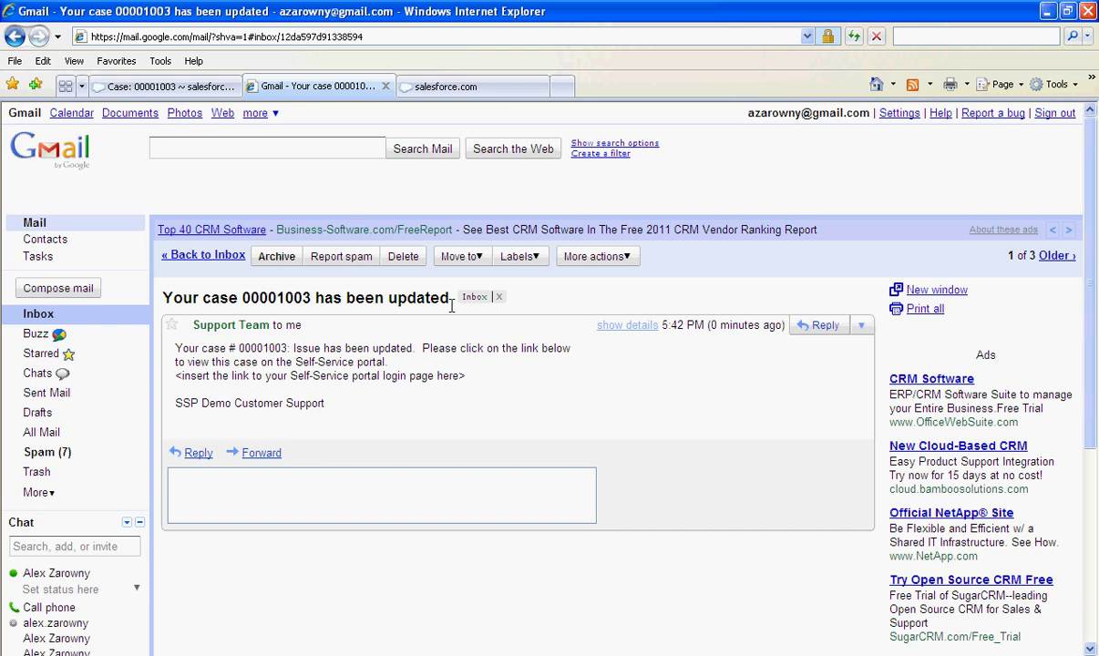
Log out and back into the portal with the customer password, then open the 'Issue' case
click(439, 85)
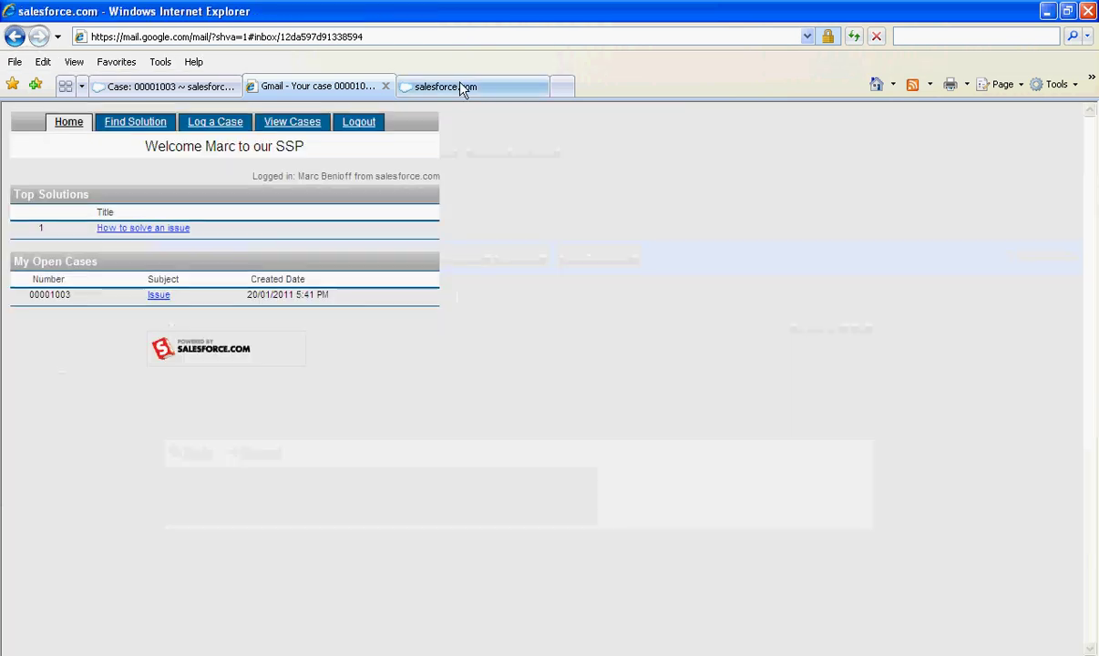
click(360, 125)
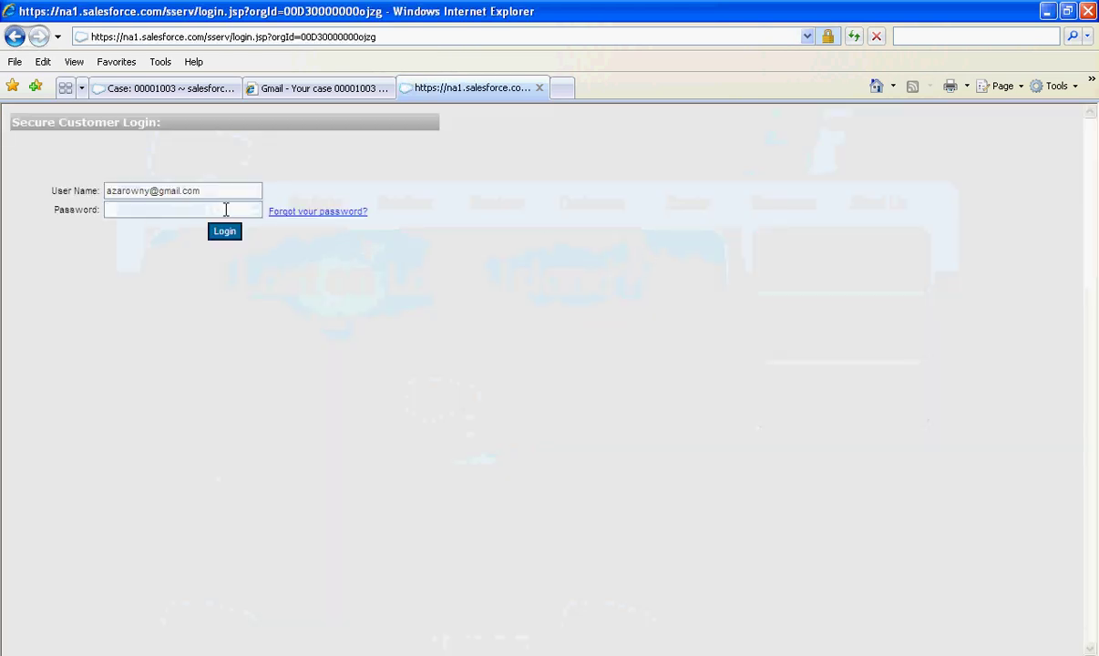
click(225, 210)
text(••••••••••••)
key(Return)
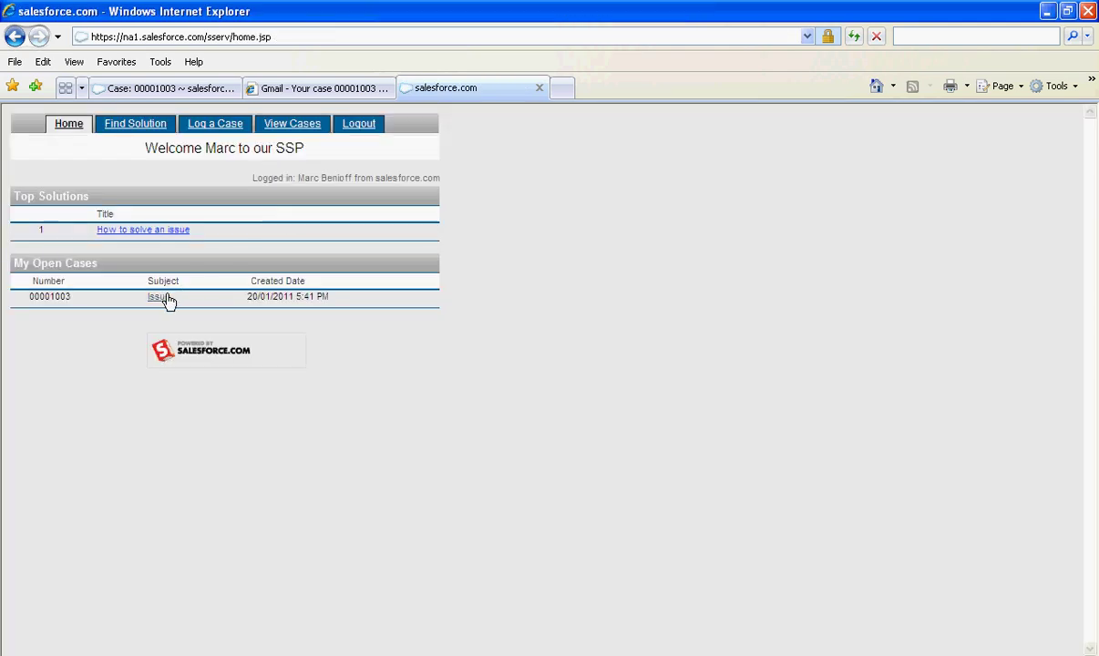
click(160, 297)
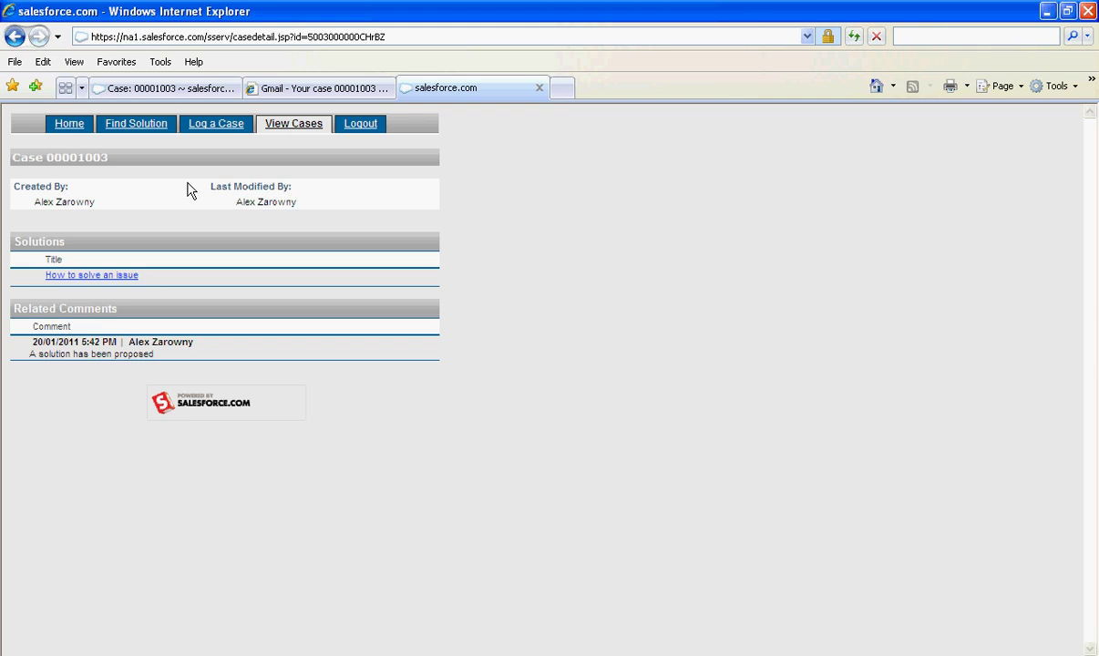
Back in the Salesforce tab, reach Setup > Customize > Self-Service > Self-Service Portal > Settings
click(166, 88)
click(829, 134)
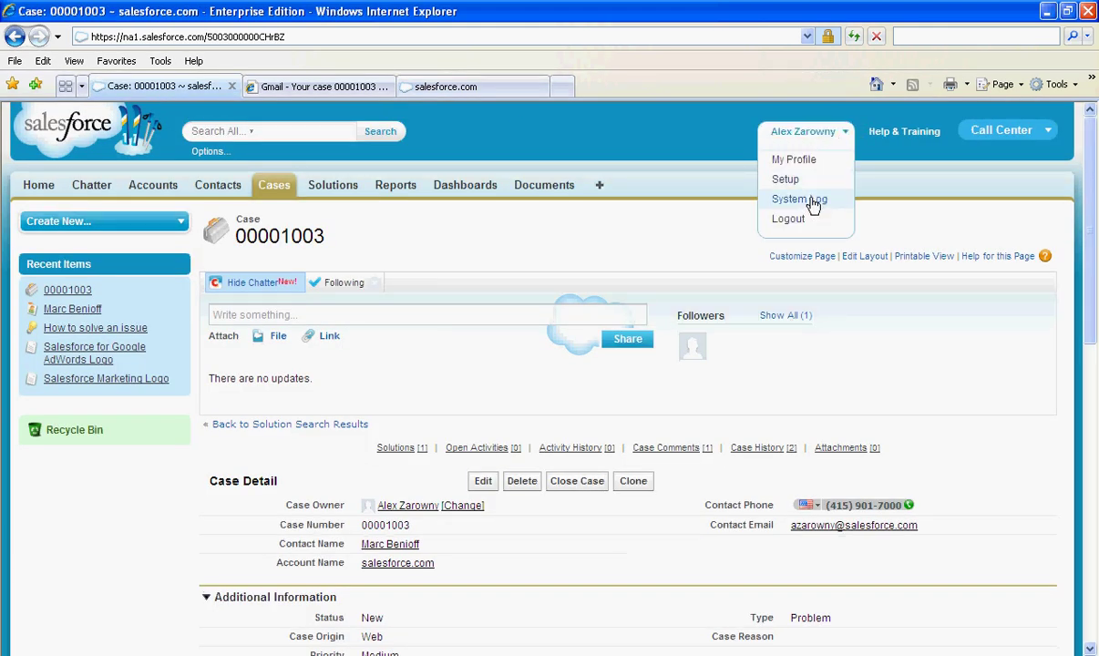
click(780, 182)
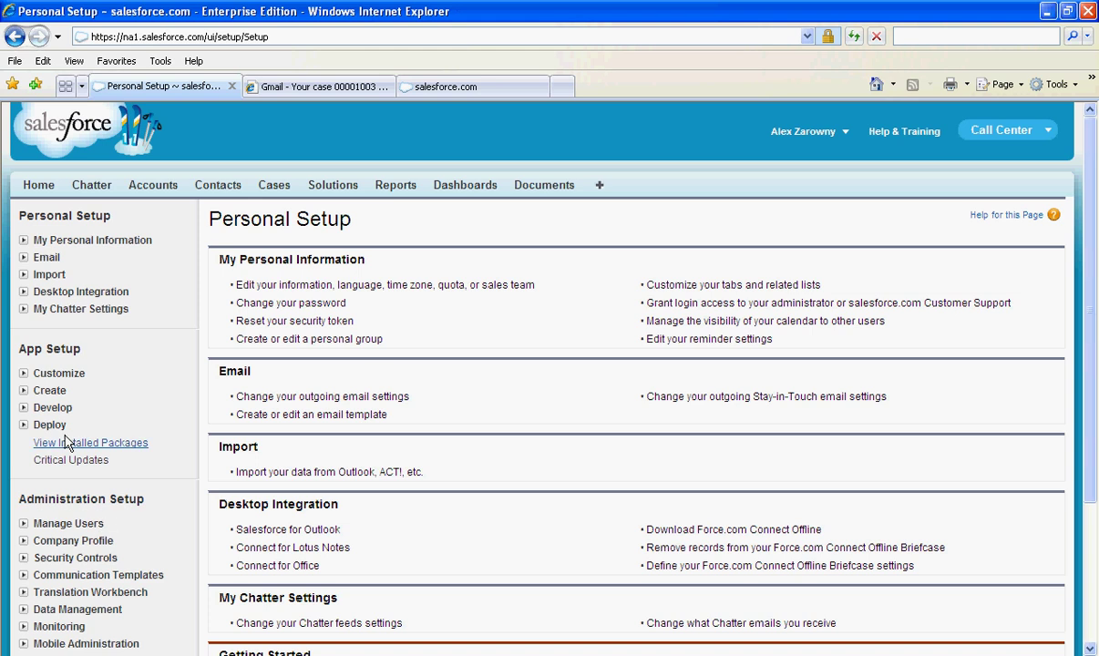
click(24, 373)
scroll(67, 483, down, 1)
scroll(69, 489, down, 3)
click(39, 333)
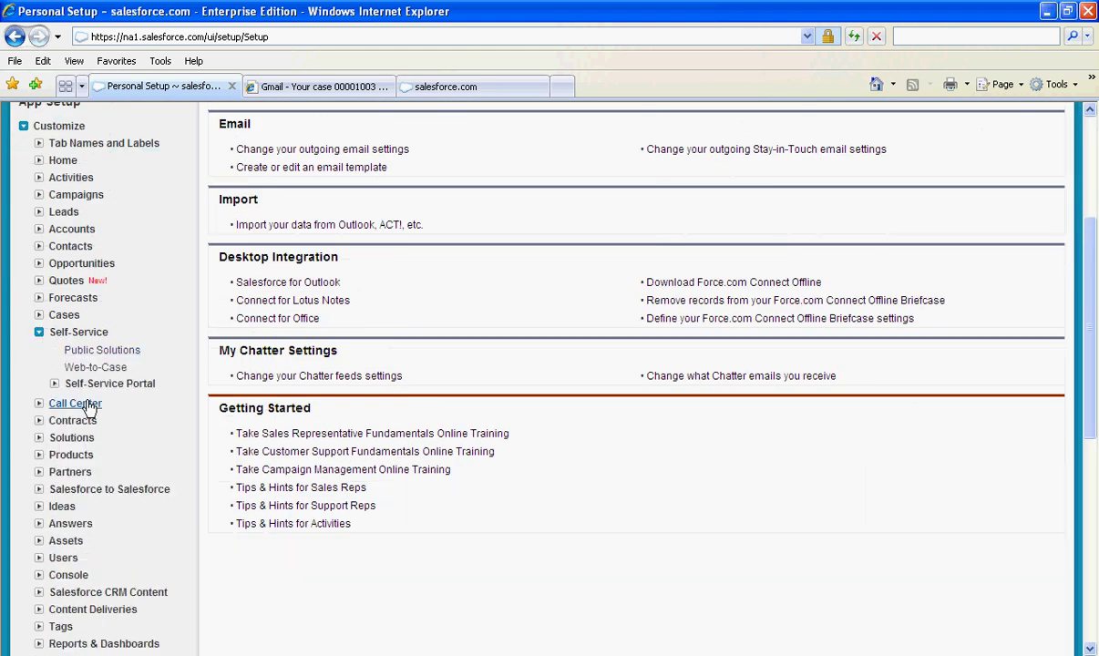
click(54, 384)
click(97, 405)
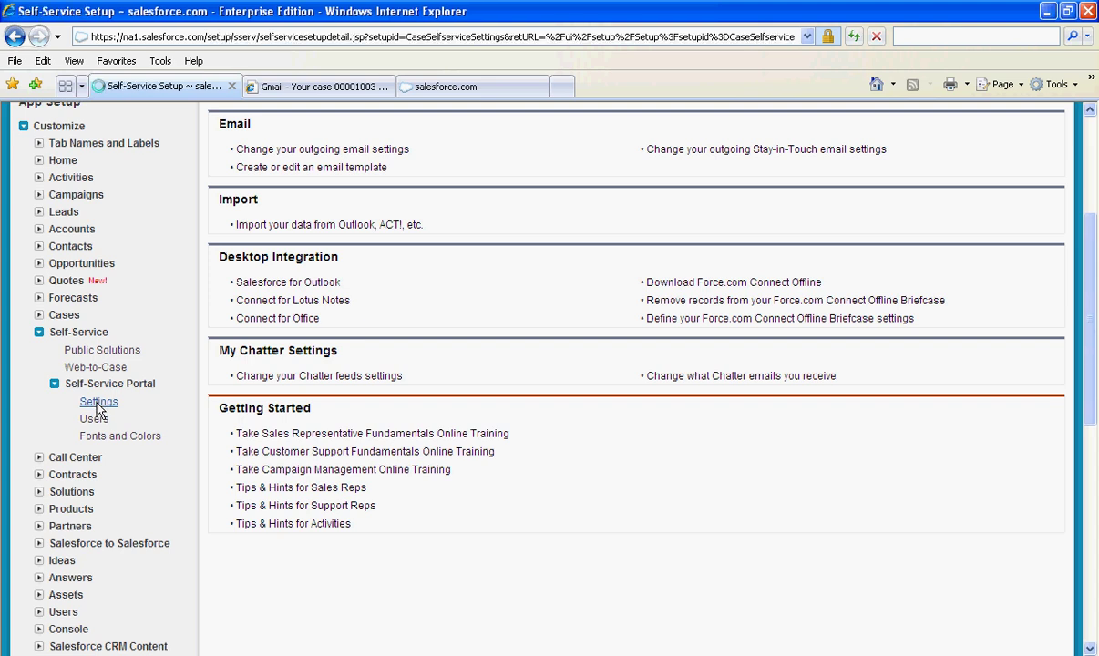
scroll(545, 456, down, 1)
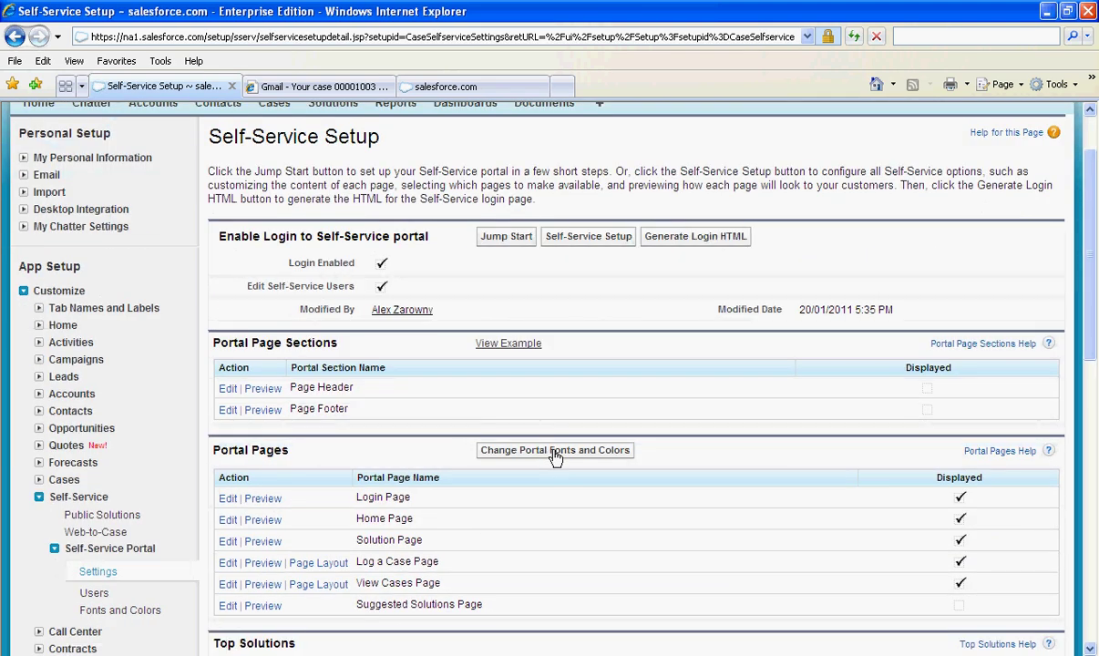
Under Change Portal Fonts and Colors, preview the portal in the Red theme, then close the preview
click(545, 450)
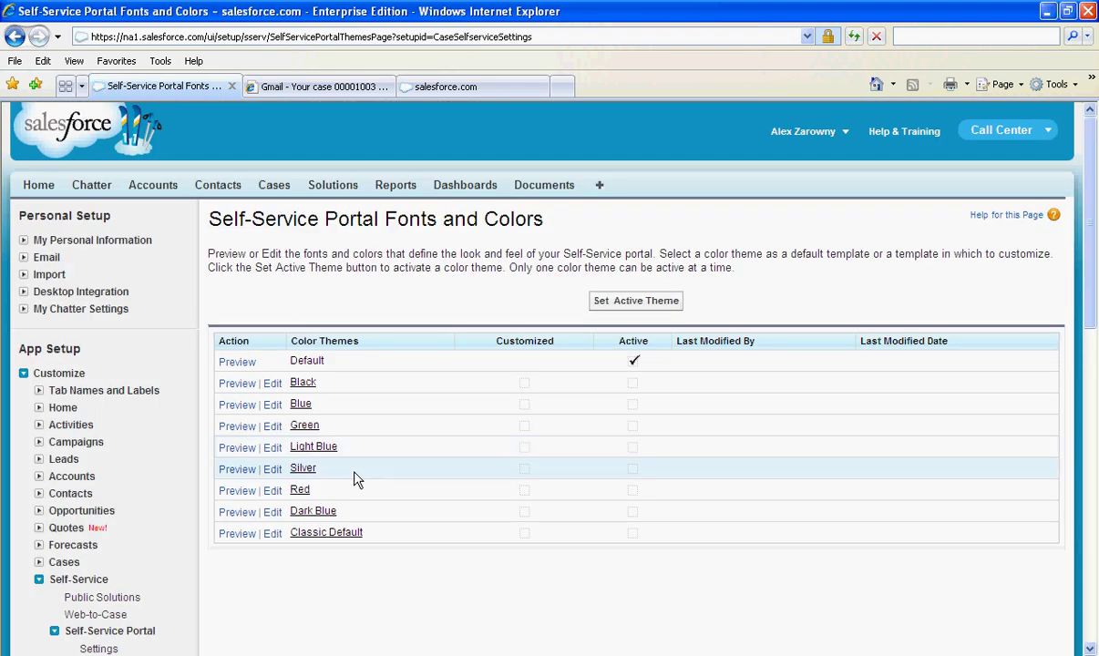
click(236, 492)
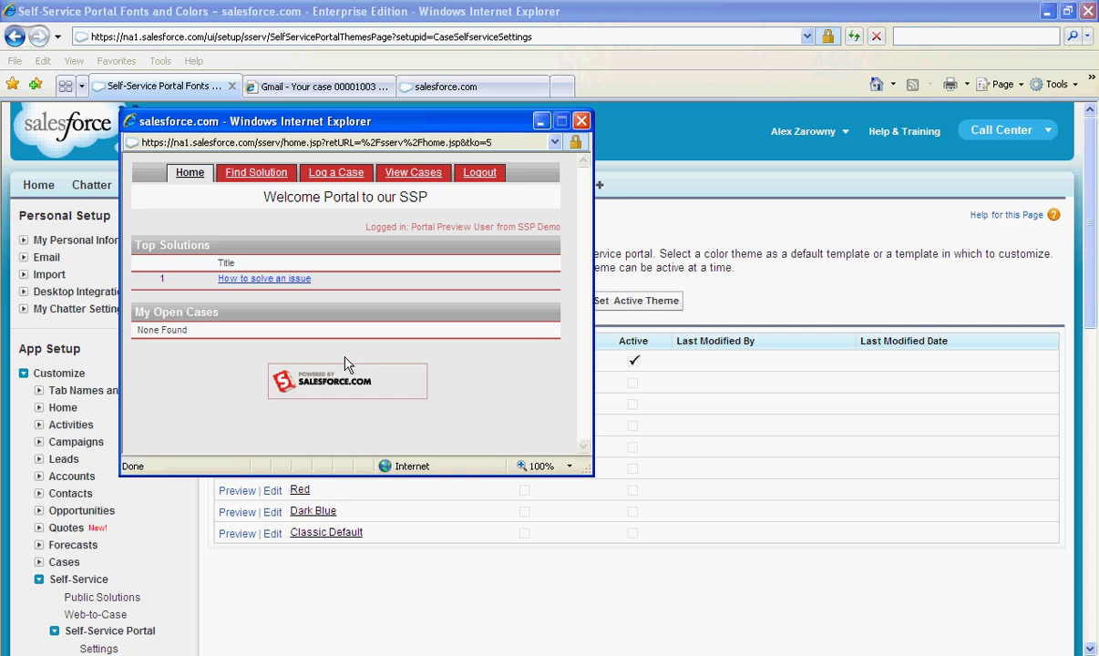
click(581, 121)
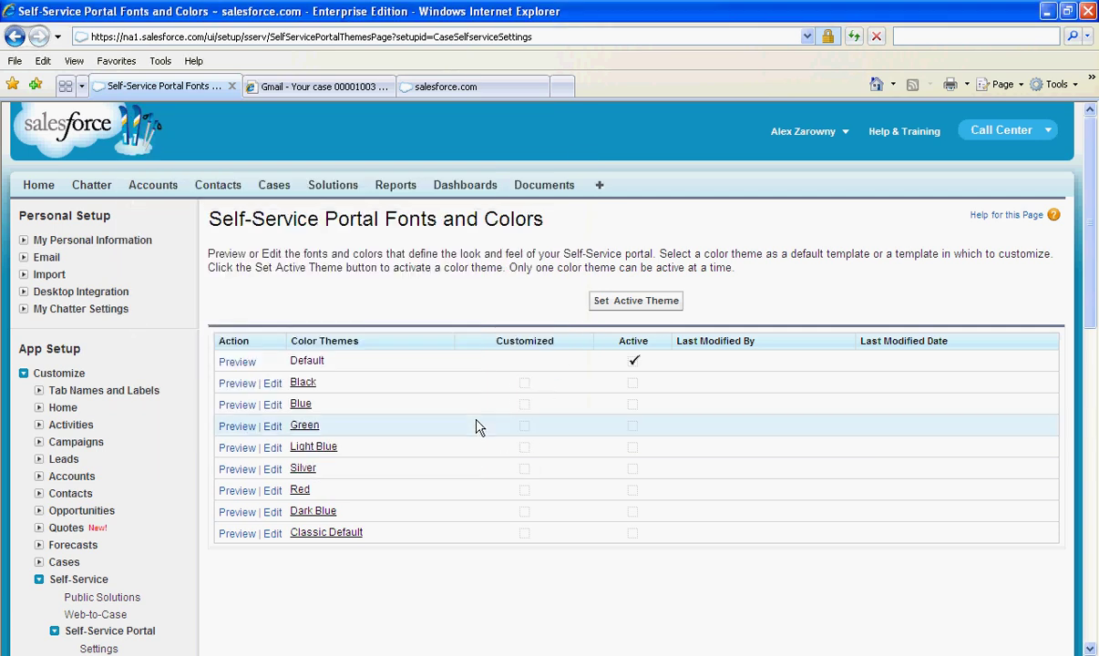